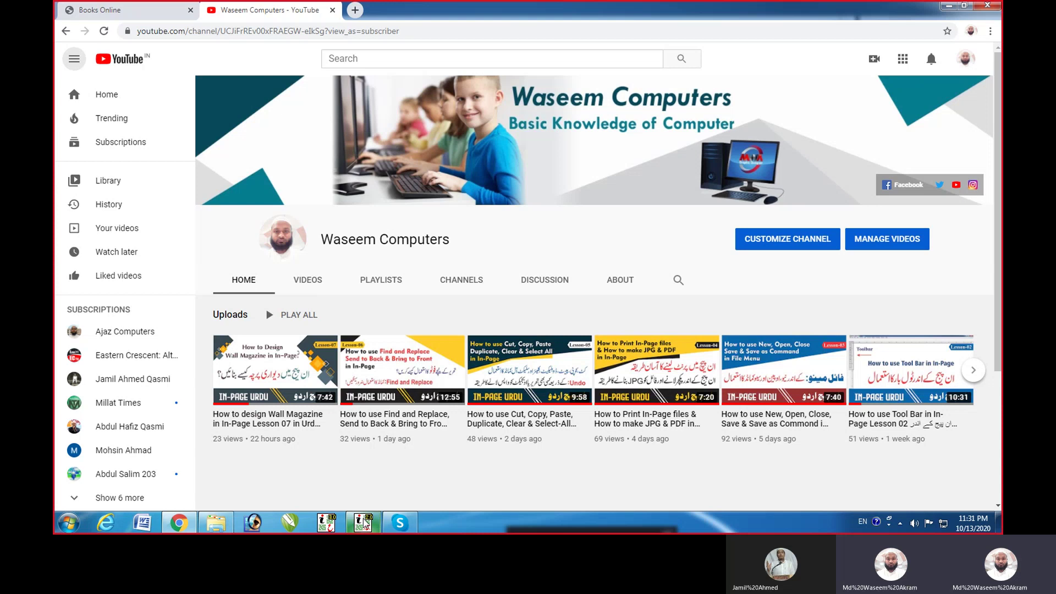
- Switch to InPage and set the application type to Right To Left in the Application Preferences
{"action": "mouse_move", "coordinate": [366, 517]}
{"action": "left_click", "coordinate": [431, 434]}
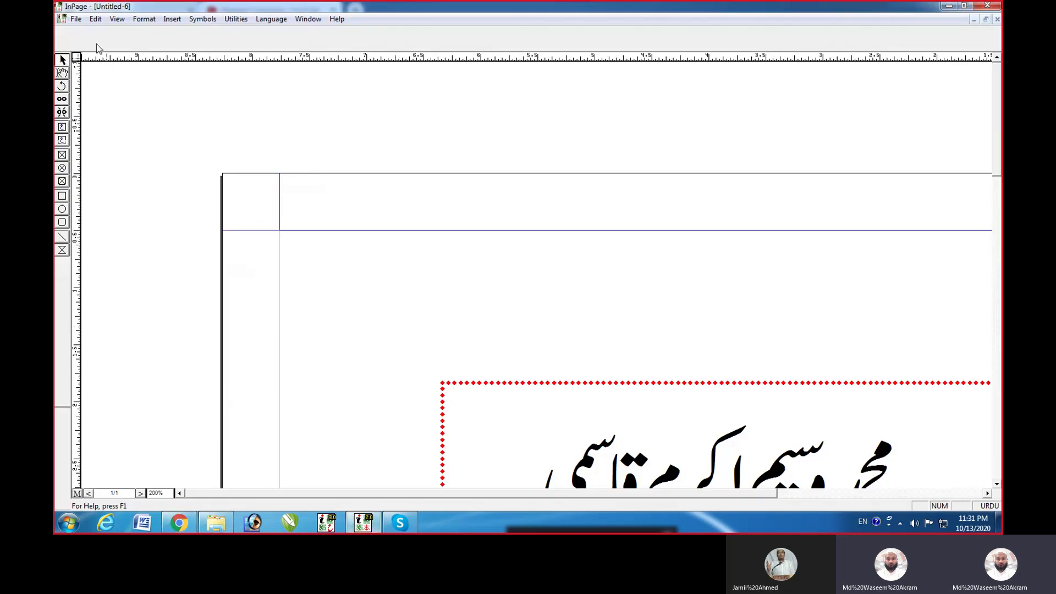
{"action": "left_click", "coordinate": [94, 23]}
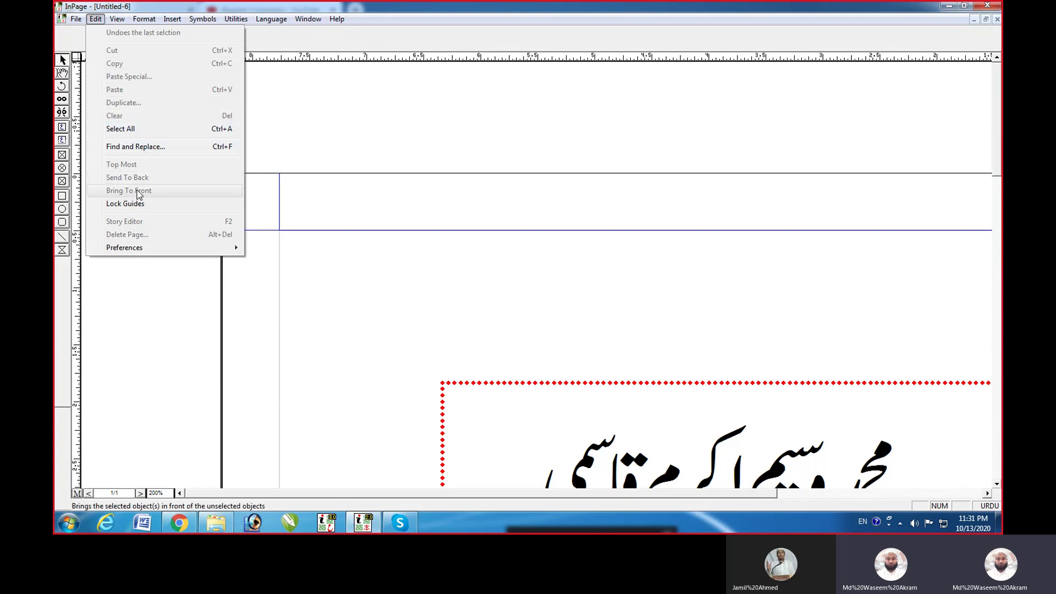
{"action": "mouse_move", "coordinate": [146, 247]}
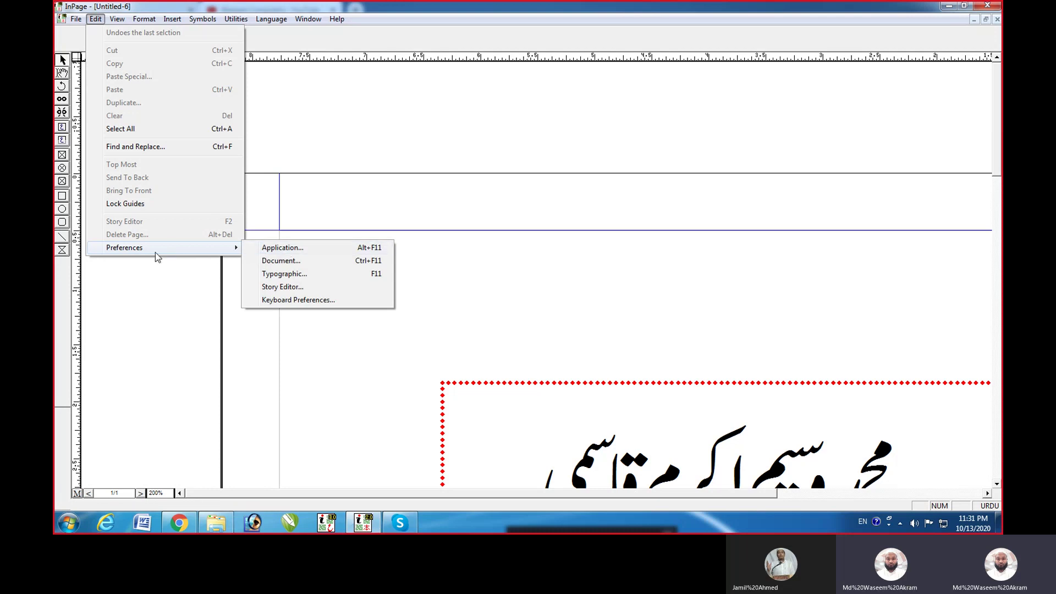
{"action": "left_click", "coordinate": [288, 250]}
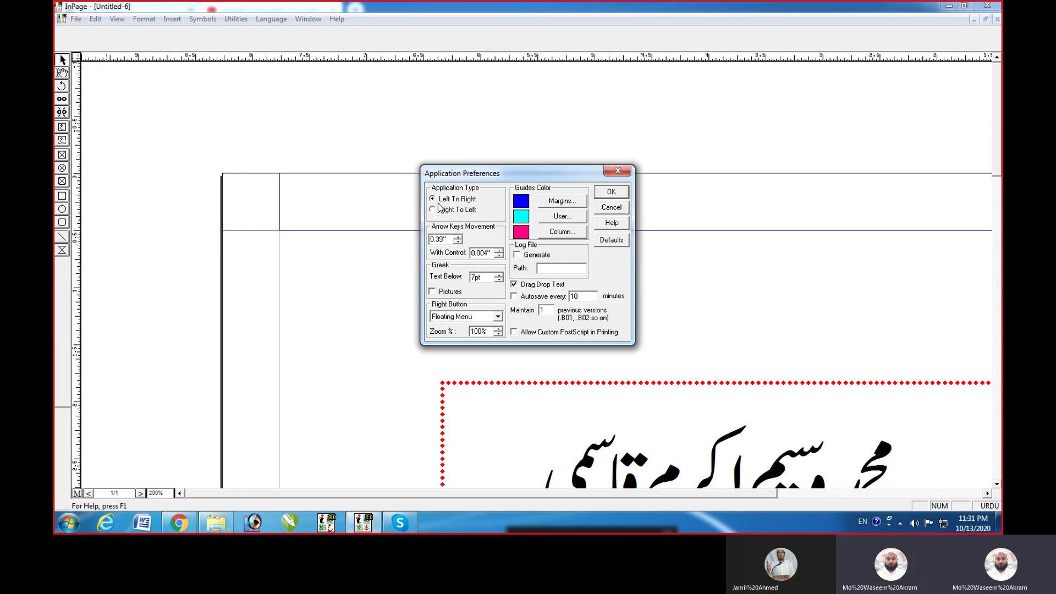
{"action": "left_click", "coordinate": [82, 497]}
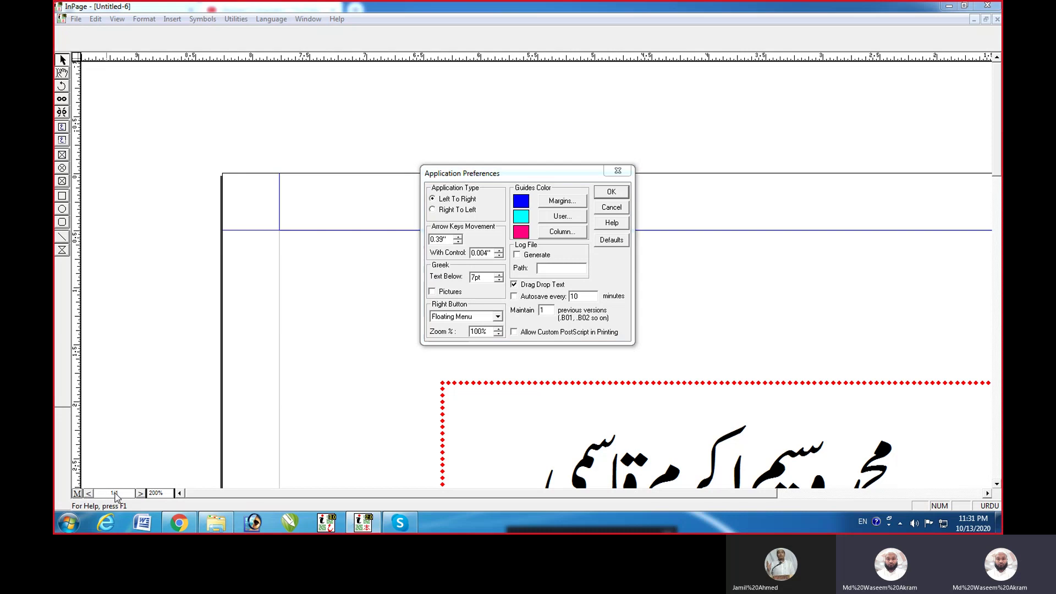
{"action": "left_click", "coordinate": [78, 495]}
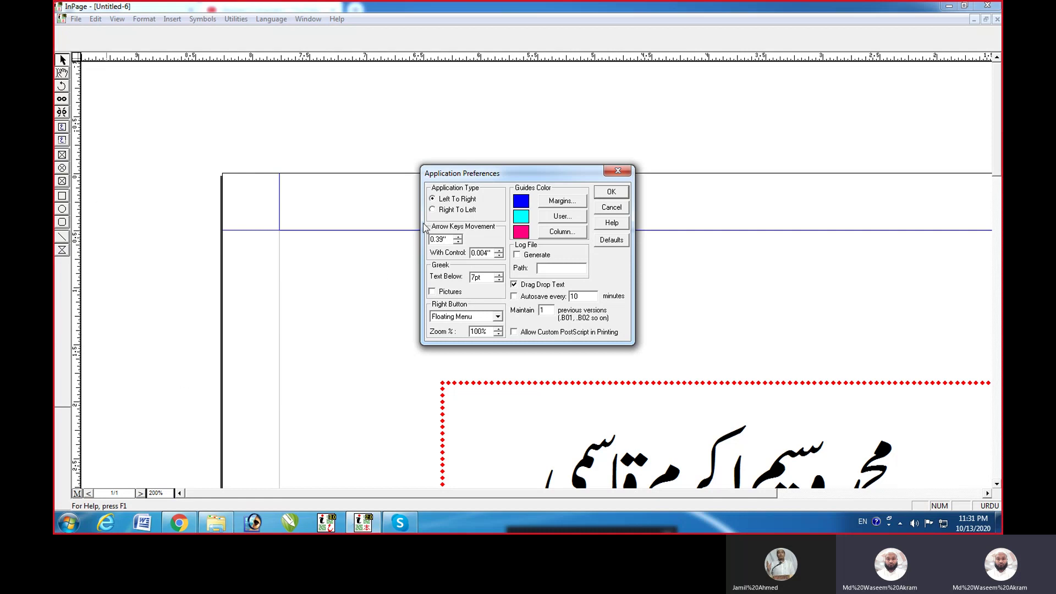
{"action": "left_click", "coordinate": [433, 210]}
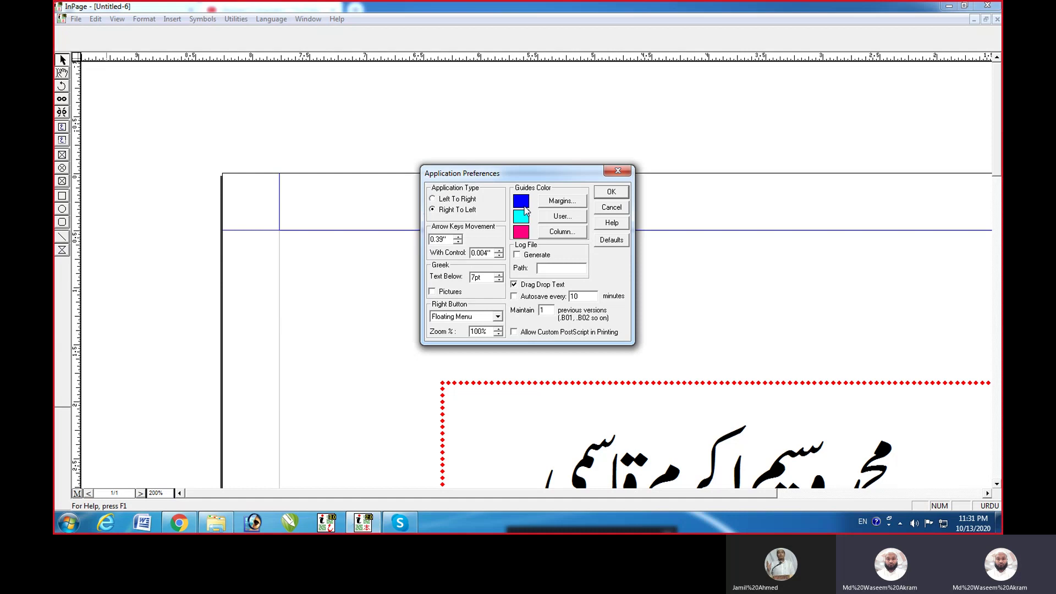
{"action": "left_click", "coordinate": [605, 194]}
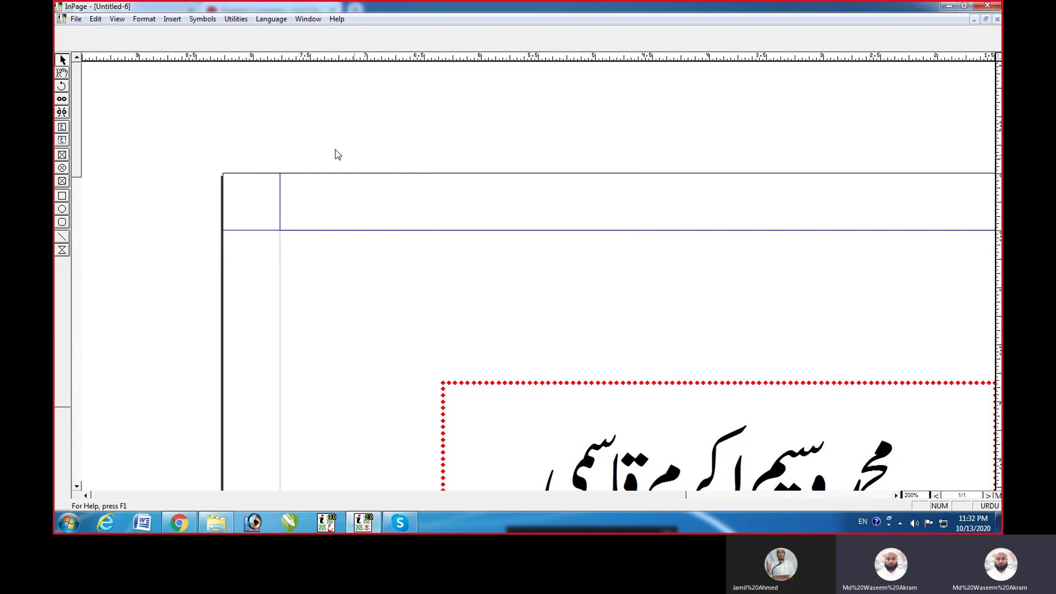
- Set the application type back to Left To Right in the Application Preferences
{"action": "left_click", "coordinate": [95, 20]}
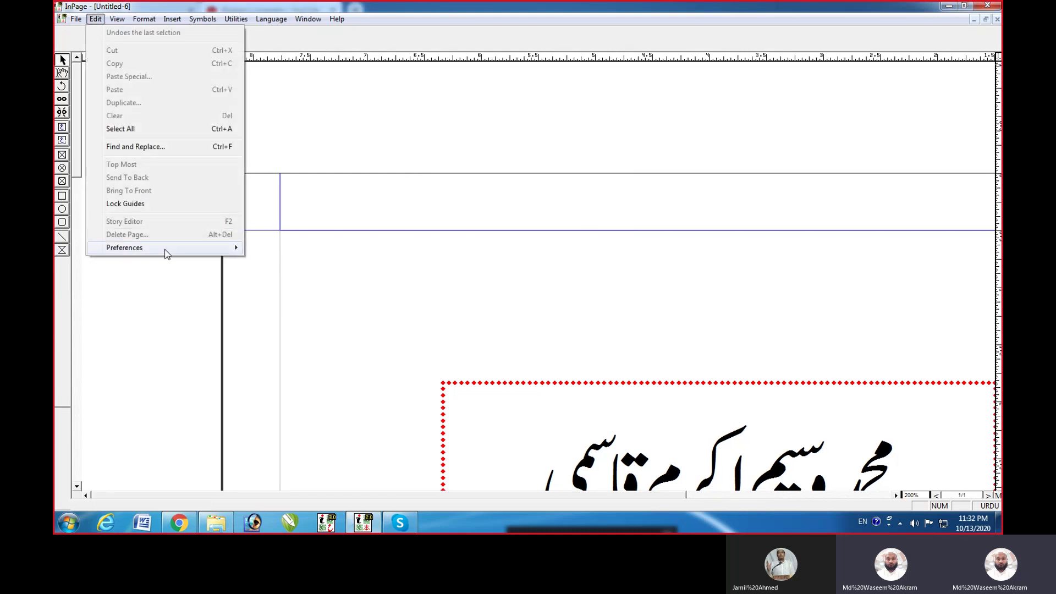
{"action": "mouse_move", "coordinate": [165, 249]}
{"action": "left_click", "coordinate": [300, 248]}
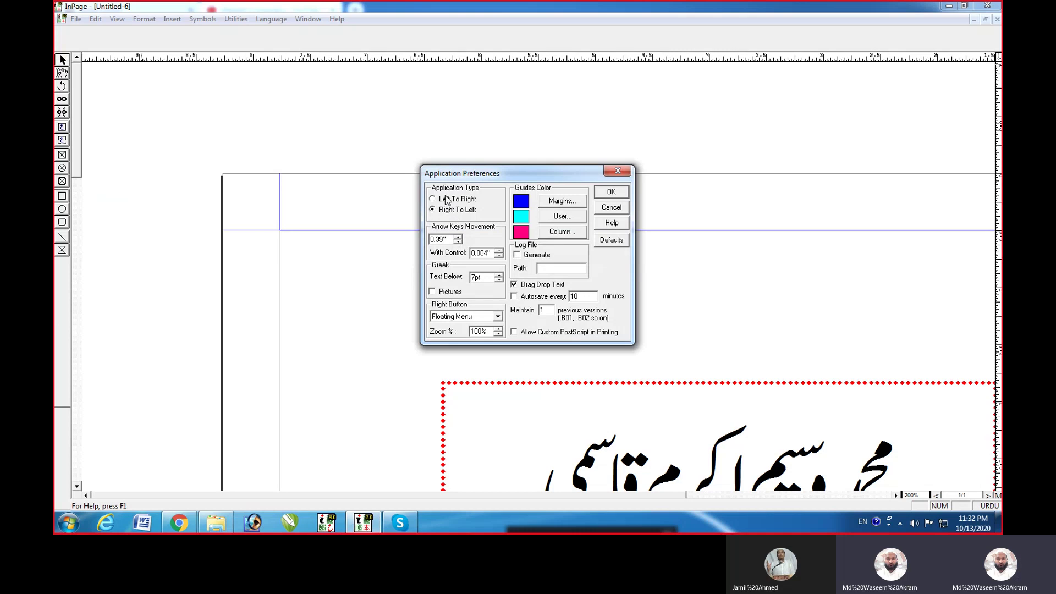
{"action": "left_click", "coordinate": [612, 193]}
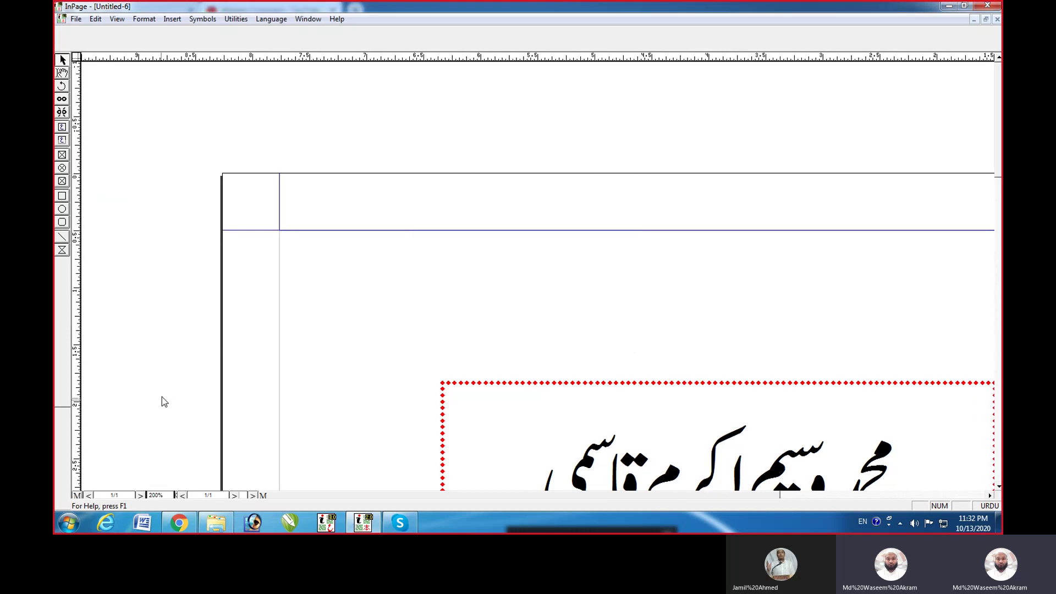
- Close the current document and create a new one with the default page settings
{"action": "left_click", "coordinate": [998, 19]}
{"action": "left_click", "coordinate": [543, 283]}
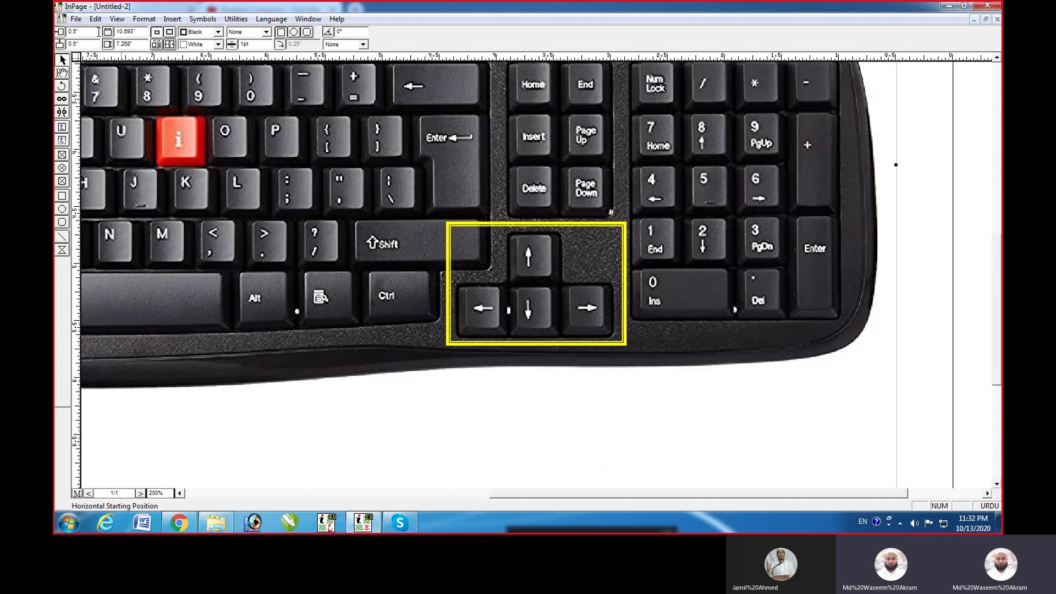
{"action": "key", "text": "ctrl+n"}
{"action": "key", "text": "Return"}
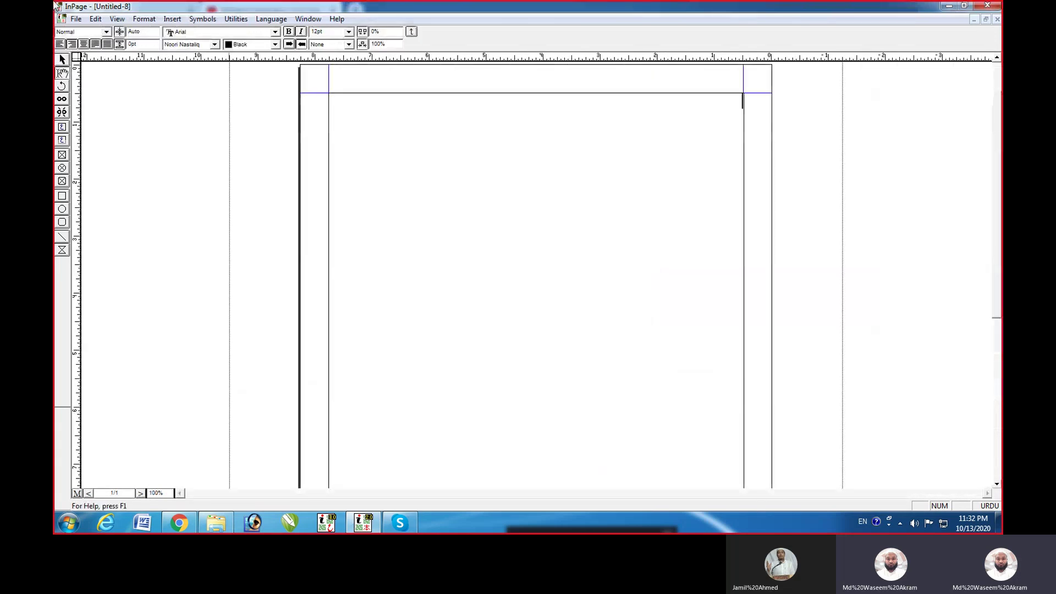
- Examine the Arrow Keys Movement settings in the Application Preferences, then dismiss the dialog without changes
{"action": "left_click", "coordinate": [96, 19]}
{"action": "mouse_move", "coordinate": [181, 253]}
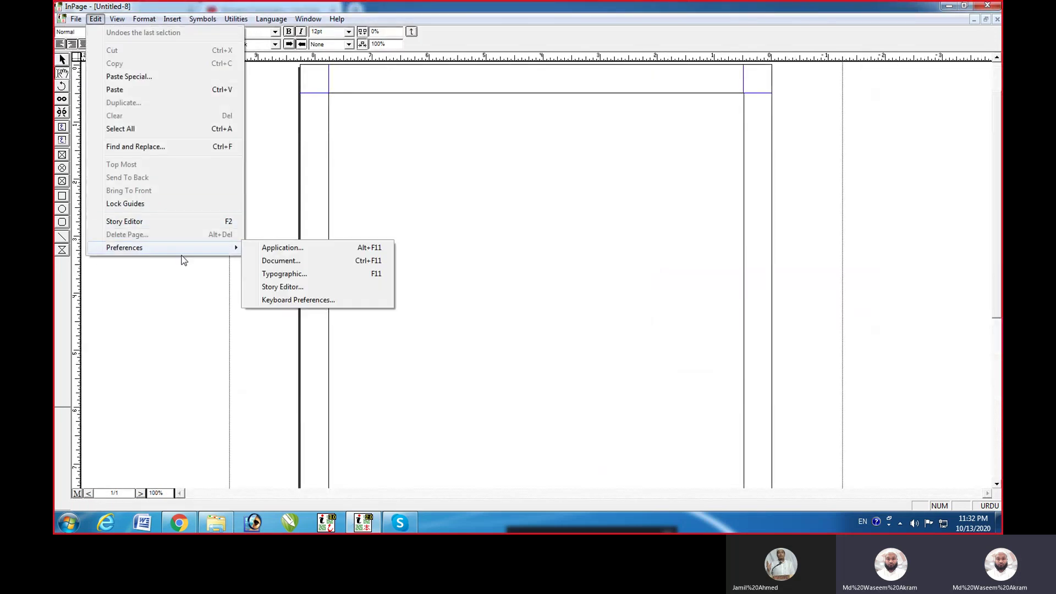
{"action": "left_click", "coordinate": [331, 248]}
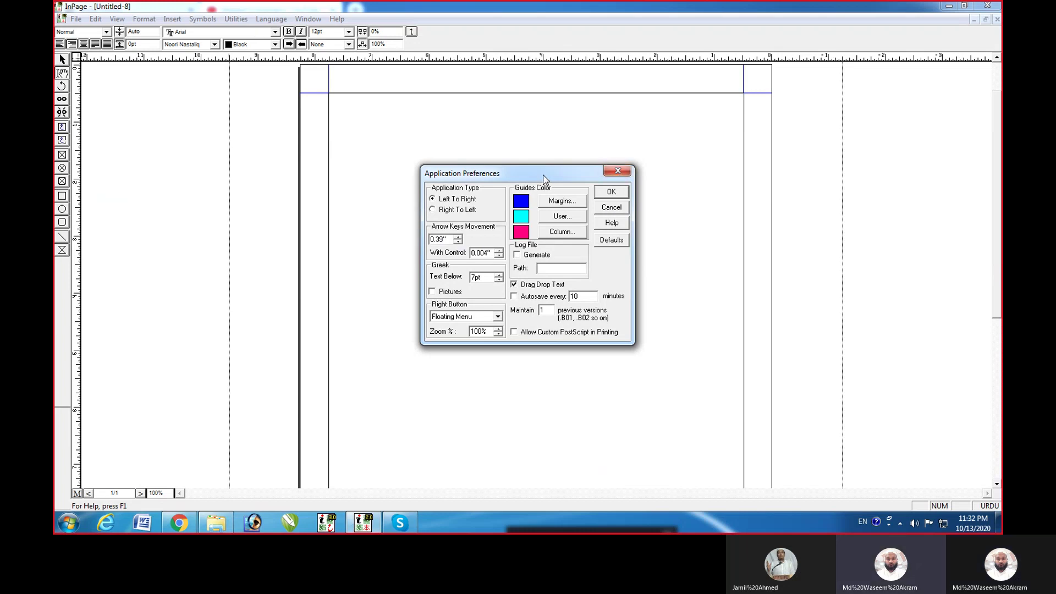
{"action": "left_click_drag", "start_coordinate": [545, 175], "coordinate": [510, 246]}
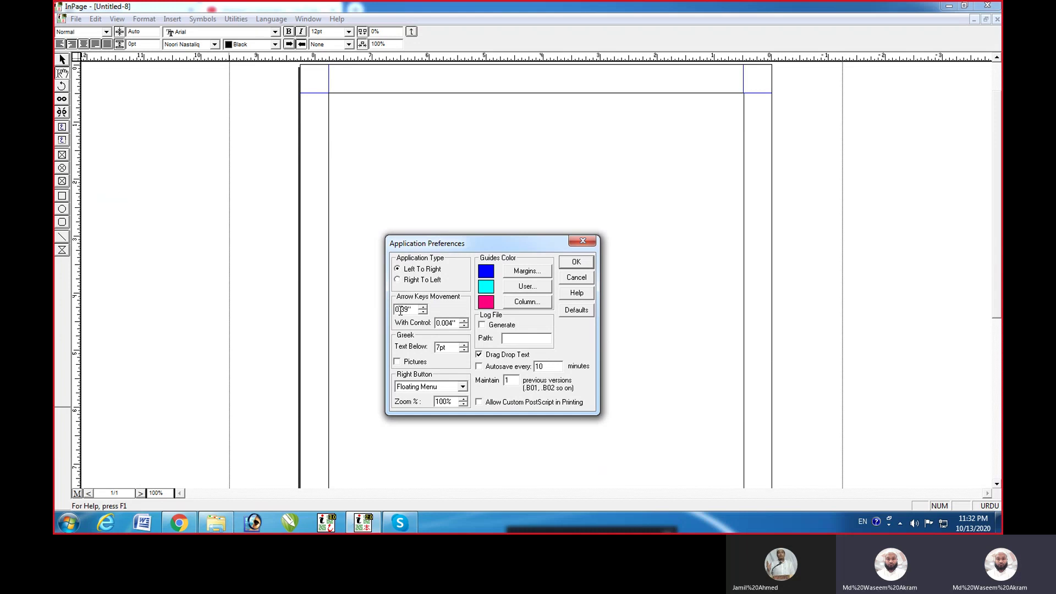
{"action": "left_click", "coordinate": [575, 280]}
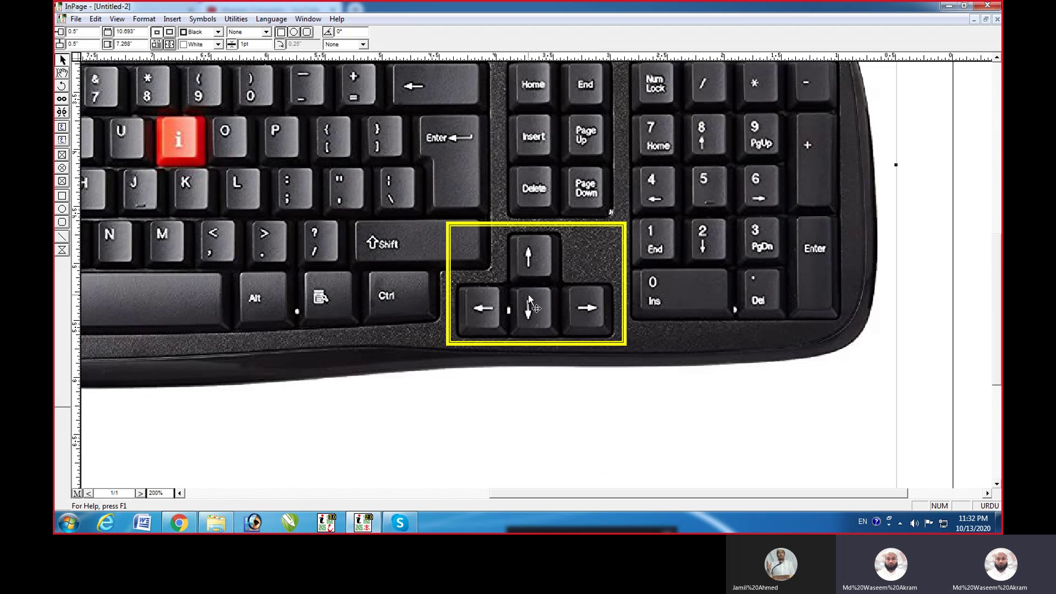
- Draw a rectangular text box about 4.09 by 2.72 inches in the upper part of the blank new page
{"action": "key", "text": "ctrl+n"}
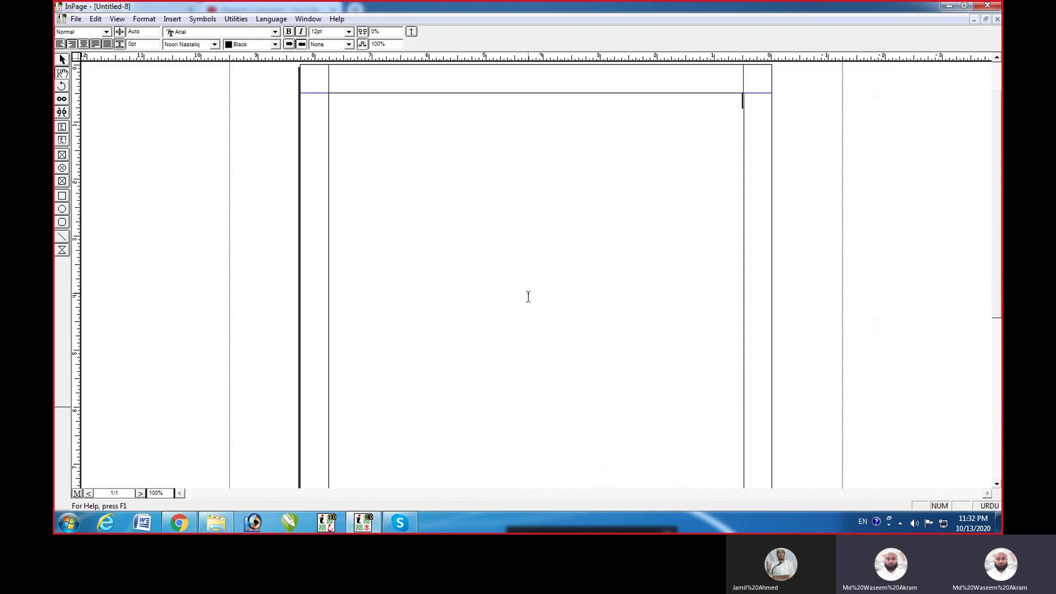
{"action": "left_click", "coordinate": [62, 127]}
{"action": "left_click_drag", "start_coordinate": [397, 119], "coordinate": [632, 276]}
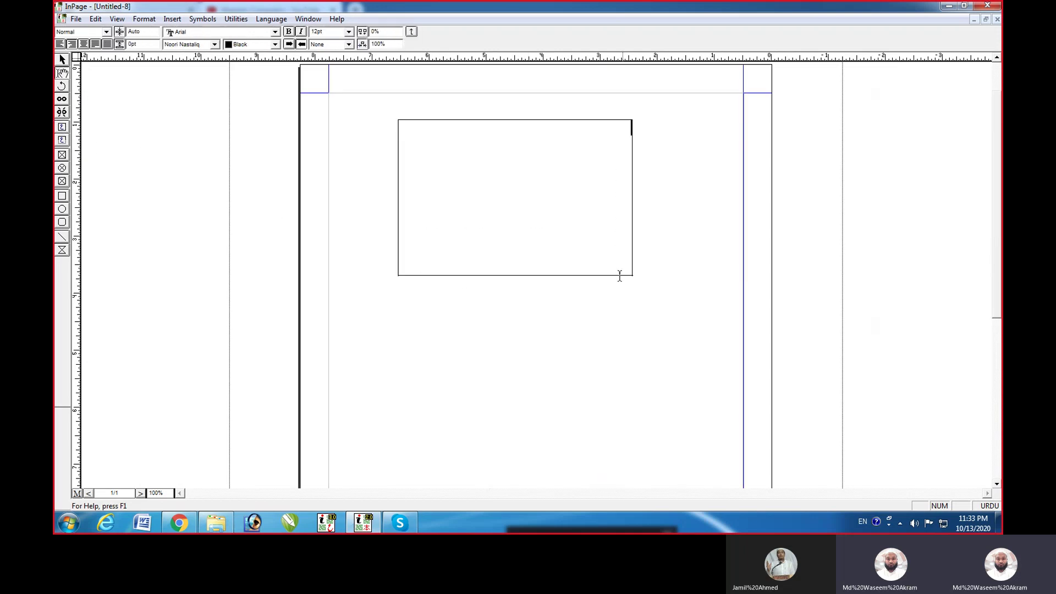
- Select the text box and nudge it down the page to a vertical position of 1.744 inches
{"action": "left_click", "coordinate": [63, 61]}
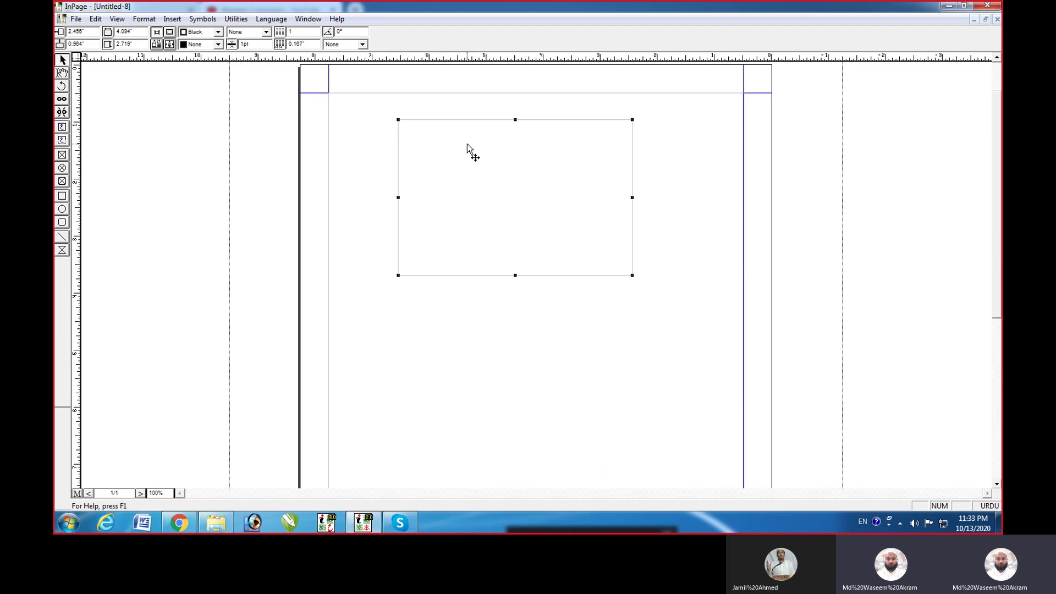
{"action": "key", "text": "Down"}
{"action": "key", "text": "Down"}
{"action": "key", "text": "Down"}
{"action": "key", "text": "Down"}
{"action": "key", "text": "Down"}
{"action": "key", "text": "Down"}
{"action": "key", "text": "Down"}
{"action": "key", "text": "Down"}
{"action": "key", "text": "Down"}
{"action": "key", "text": "Down"}
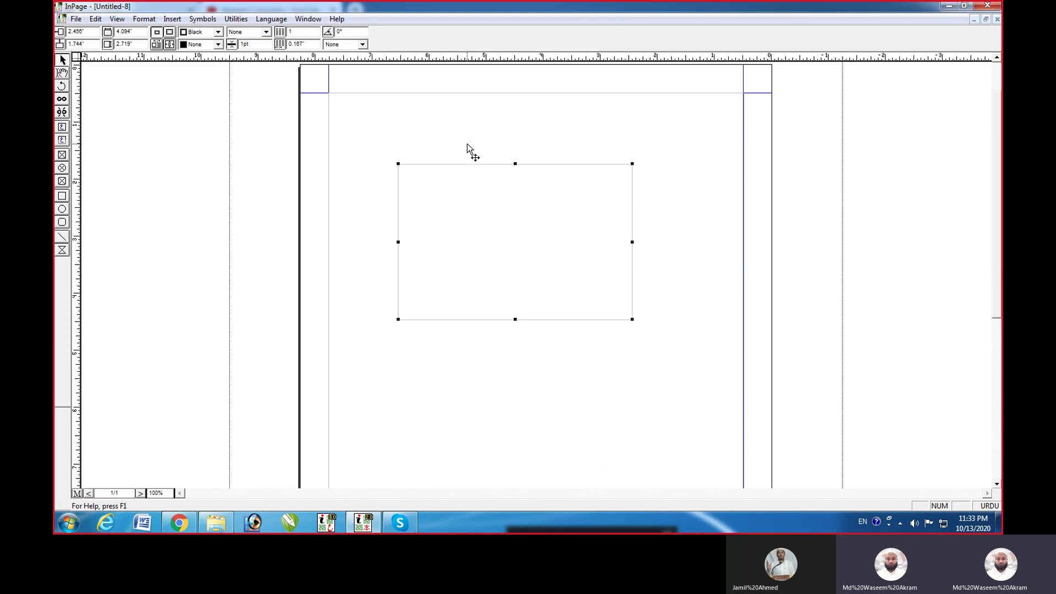
{"action": "key", "text": "Up"}
{"action": "key", "text": "Up"}
{"action": "key", "text": "Up"}
{"action": "key", "text": "Up"}
{"action": "key", "text": "Up"}
- Check the With Control movement setting in the Application Preferences and nudge the text box down in fine increments to 1.792 inches
{"action": "left_click", "coordinate": [96, 19]}
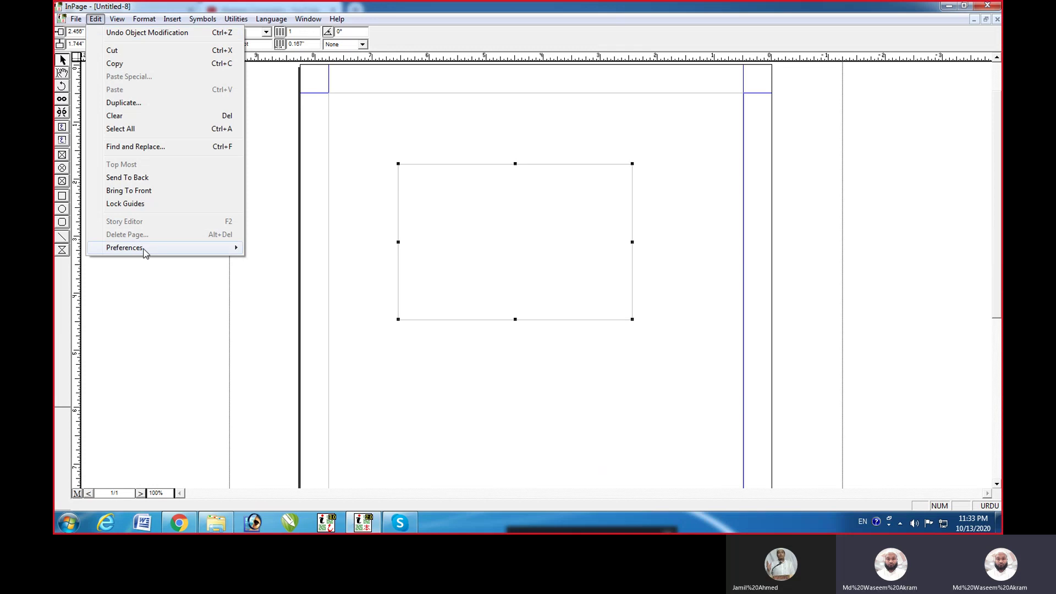
{"action": "mouse_move", "coordinate": [144, 251]}
{"action": "left_click", "coordinate": [267, 246]}
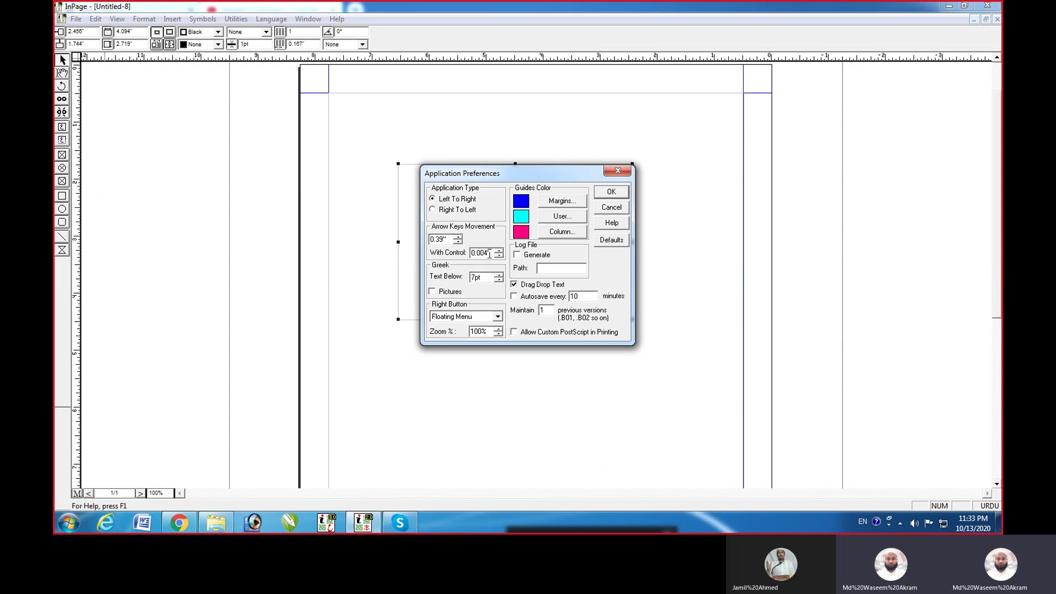
{"action": "left_click", "coordinate": [605, 192]}
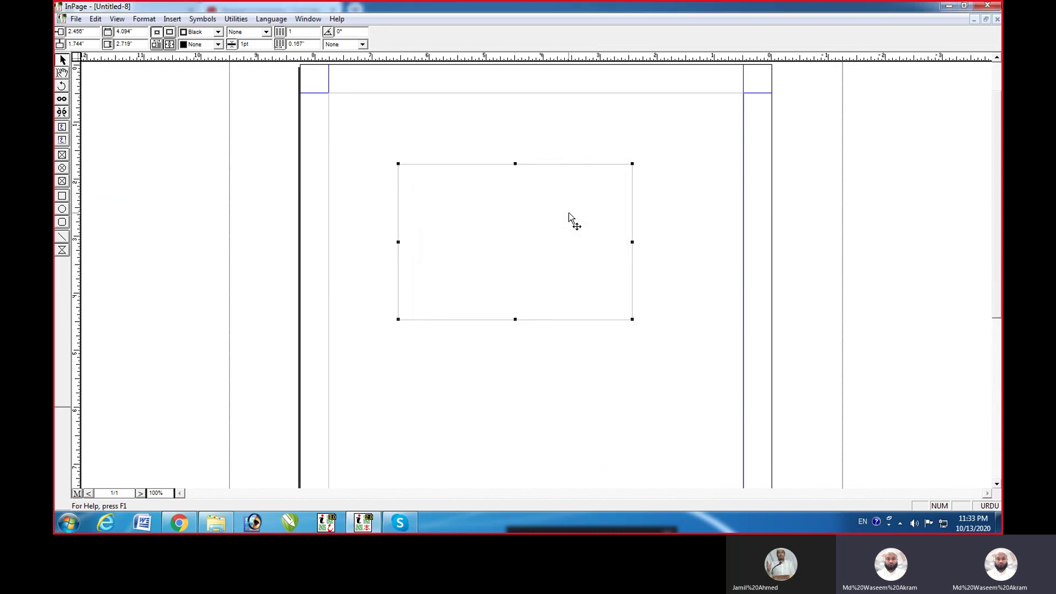
{"action": "key", "text": "Down"}
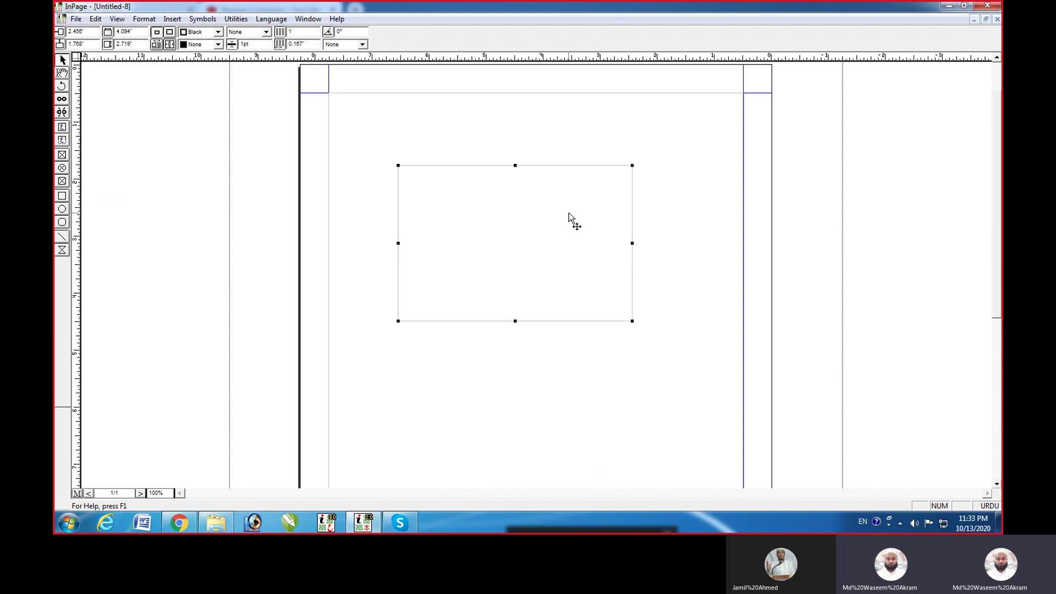
{"action": "key", "text": "Down"}
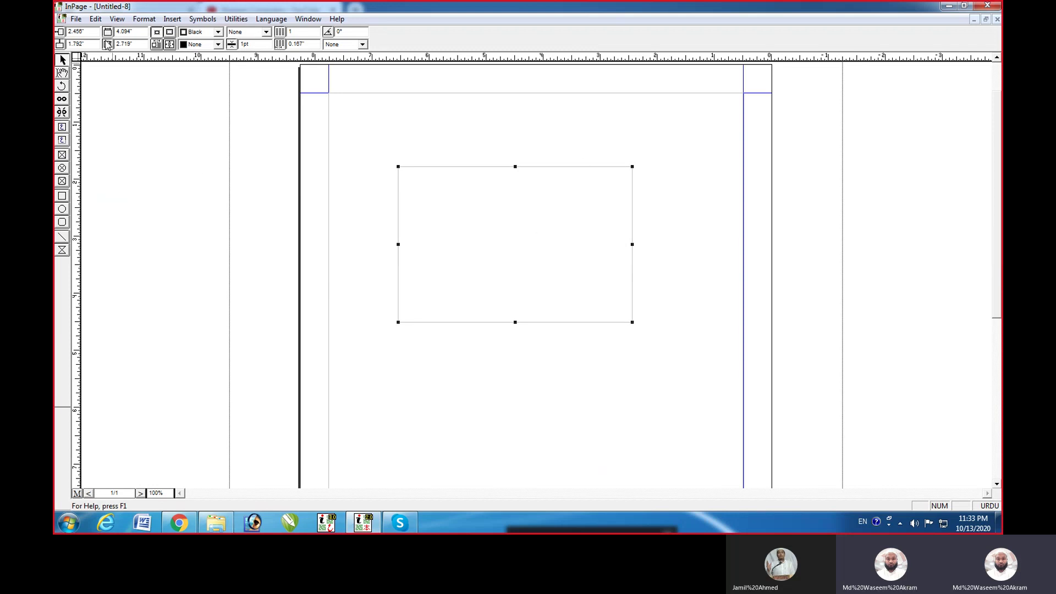
- Examine the Greek text and picture options in the Application Preferences and close the dialog without changes
{"action": "left_click", "coordinate": [95, 19]}
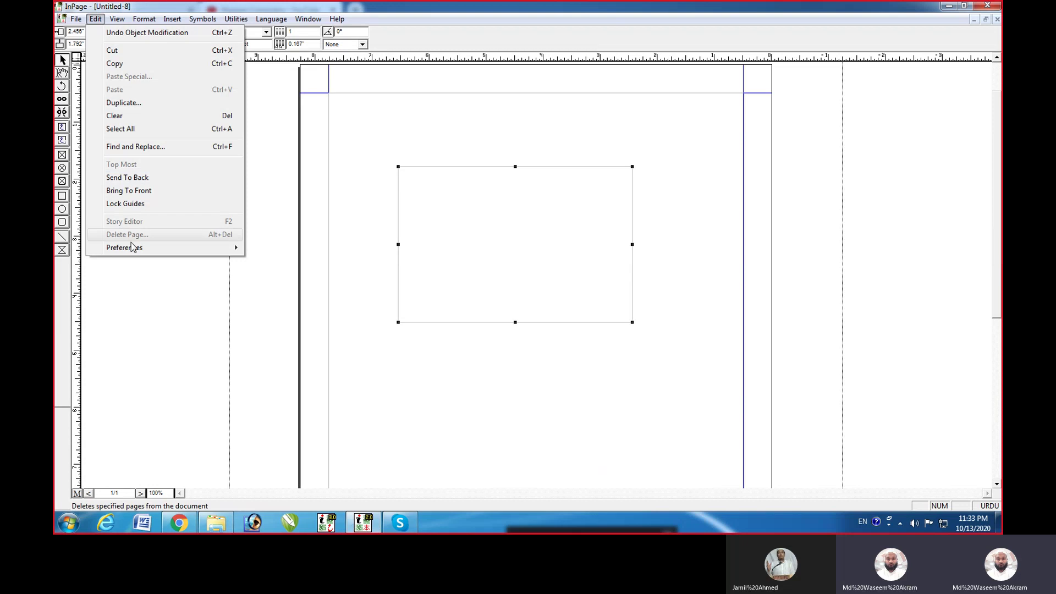
{"action": "mouse_move", "coordinate": [136, 249]}
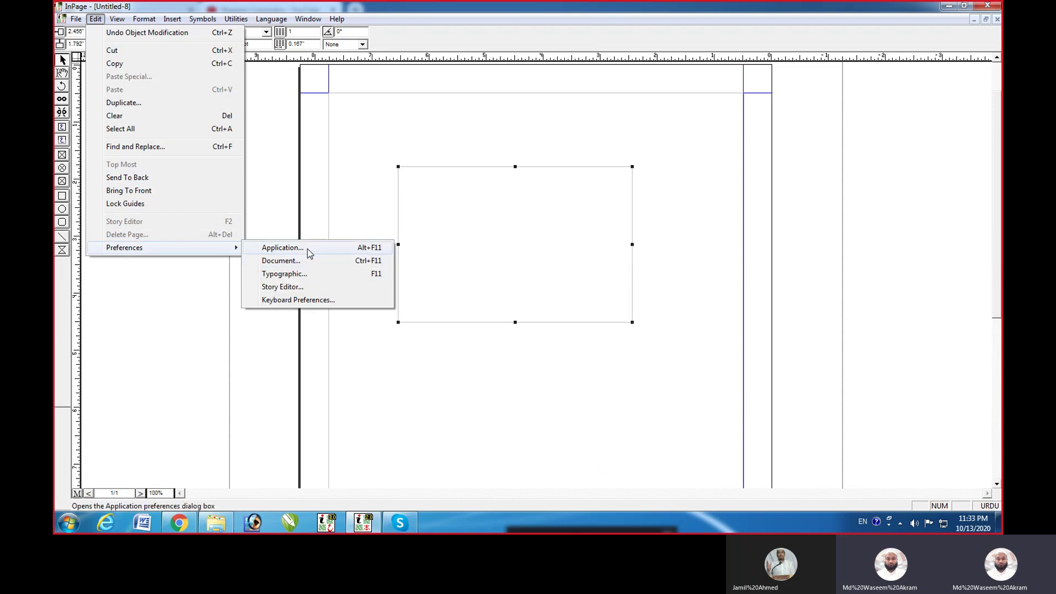
{"action": "left_click", "coordinate": [306, 249]}
{"action": "left_click_drag", "start_coordinate": [480, 177], "coordinate": [228, 193]}
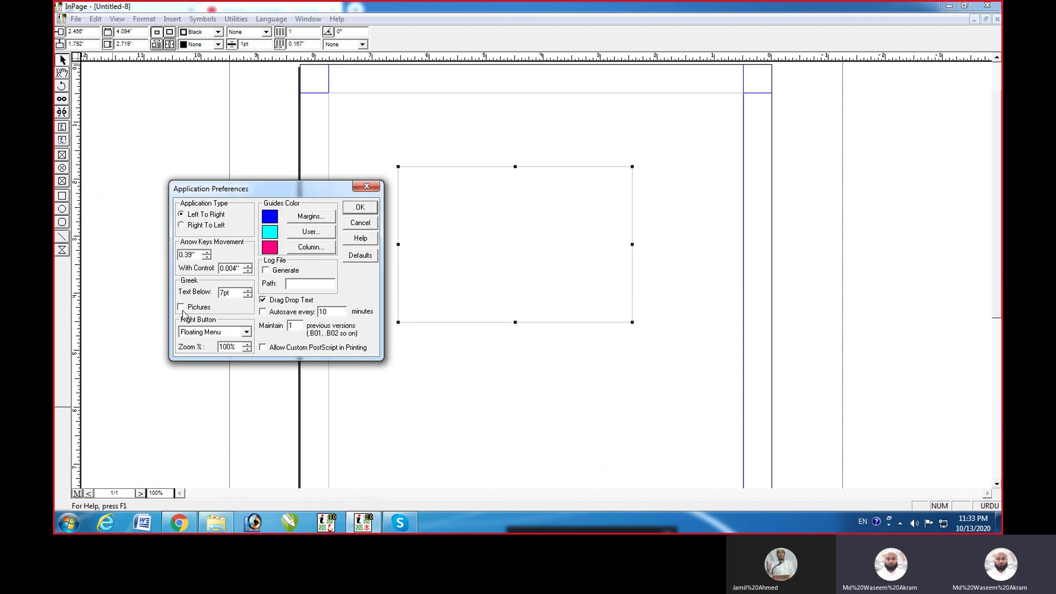
{"action": "left_click", "coordinate": [365, 224]}
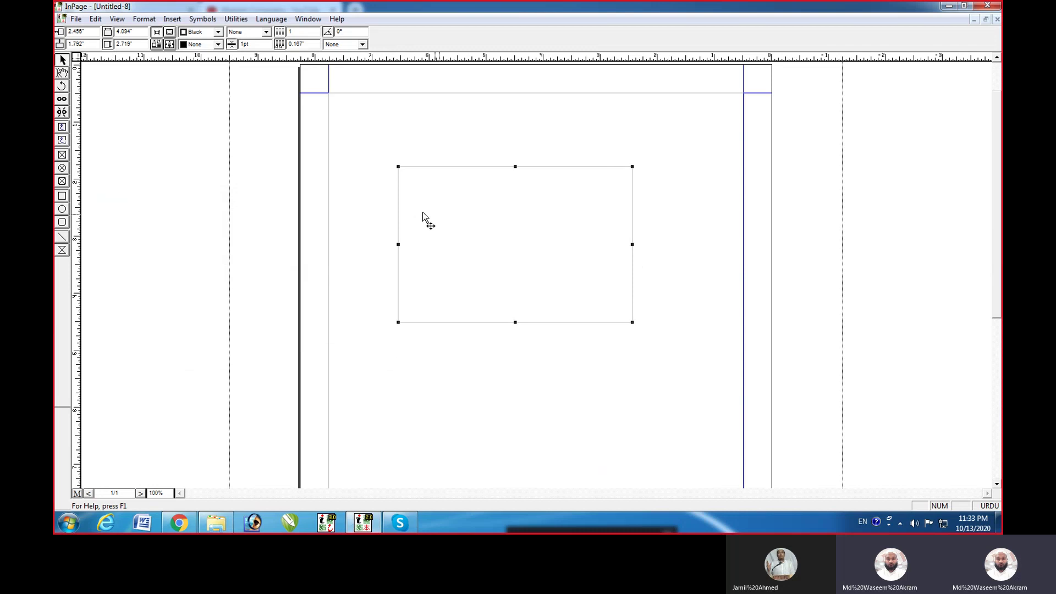
- Move the text box up to the top margin and draw a circular picture box below it
{"action": "left_click_drag", "start_coordinate": [494, 187], "coordinate": [509, 125]}
{"action": "left_click", "coordinate": [62, 169]}
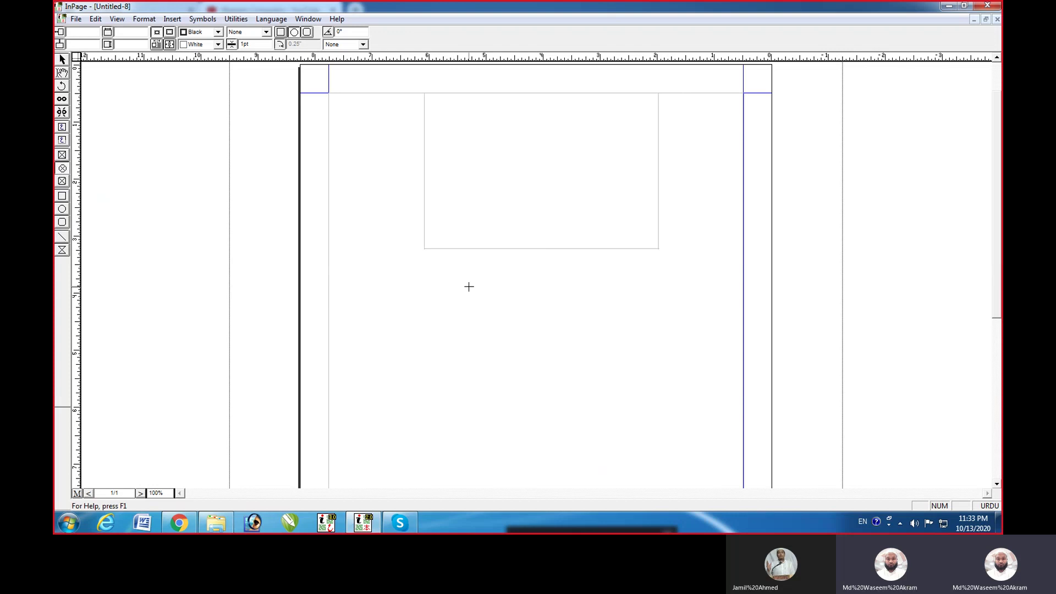
{"action": "left_click_drag", "start_coordinate": [469, 287], "coordinate": [658, 433]}
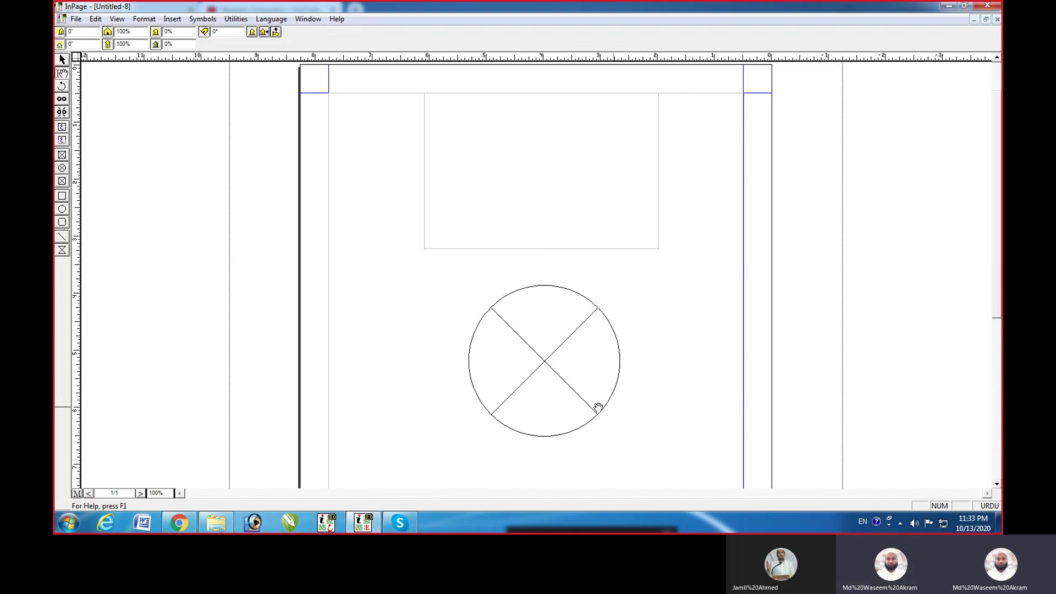
- Import the portrait photo from the MMERC folder into the circular picture box and view the page at 200%
{"action": "double_click", "coordinate": [564, 357]}
{"action": "left_click_drag", "start_coordinate": [698, 220], "coordinate": [697, 251]}
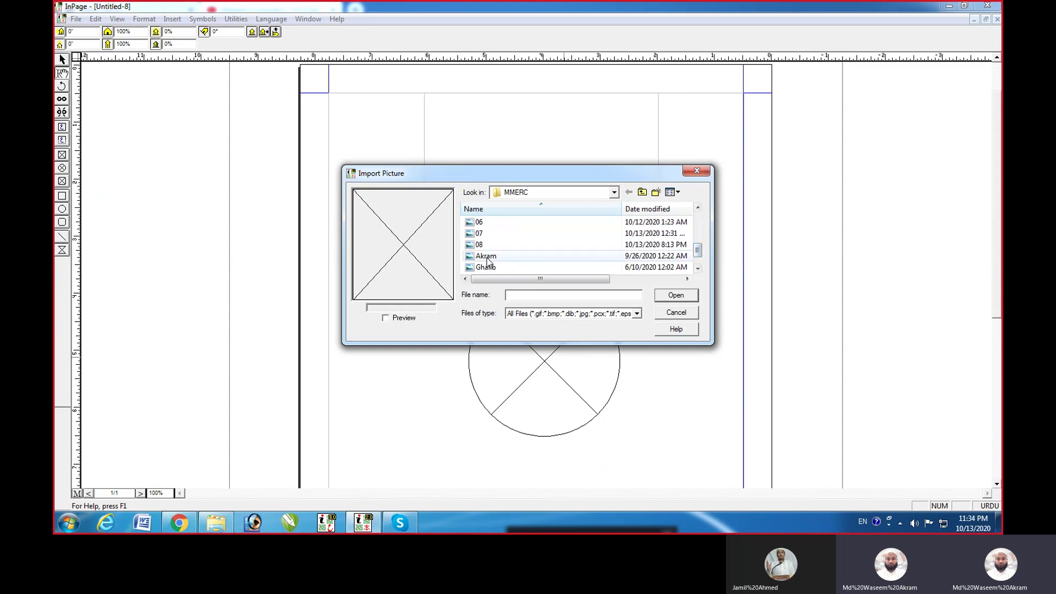
{"action": "left_click", "coordinate": [487, 258]}
{"action": "left_click", "coordinate": [680, 298]}
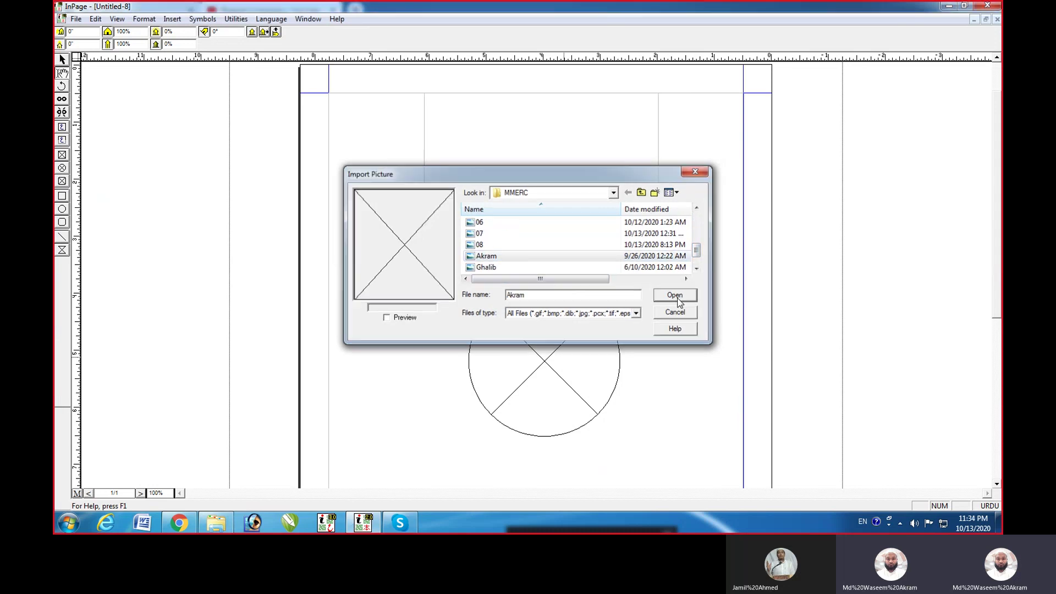
{"action": "key", "text": "ctrl+2"}
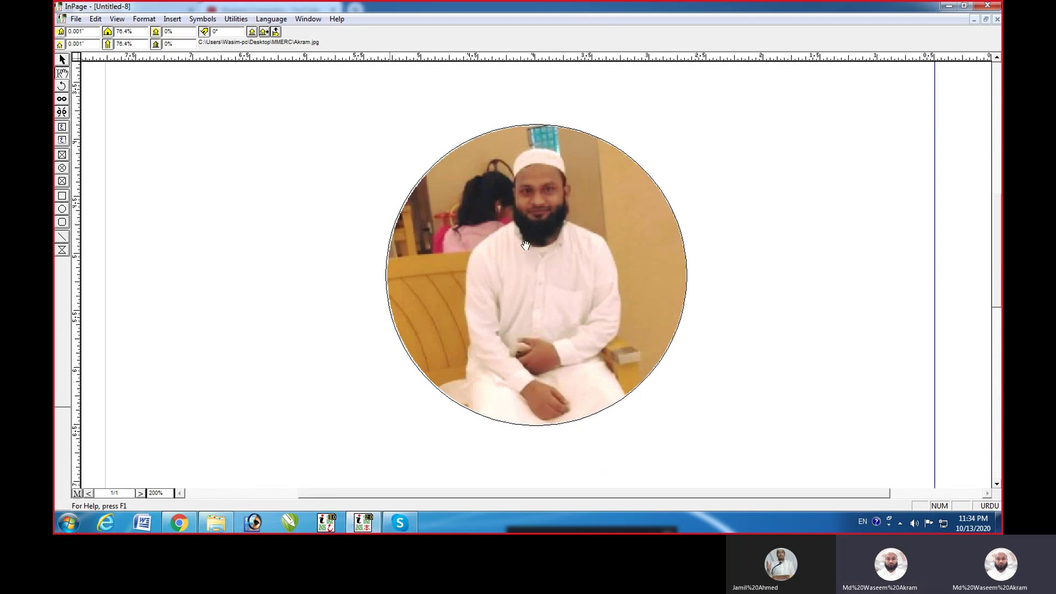
- Turn on Greek display for pictures in the Application Preferences and apply it to the circular portrait box
{"action": "left_click", "coordinate": [95, 19]}
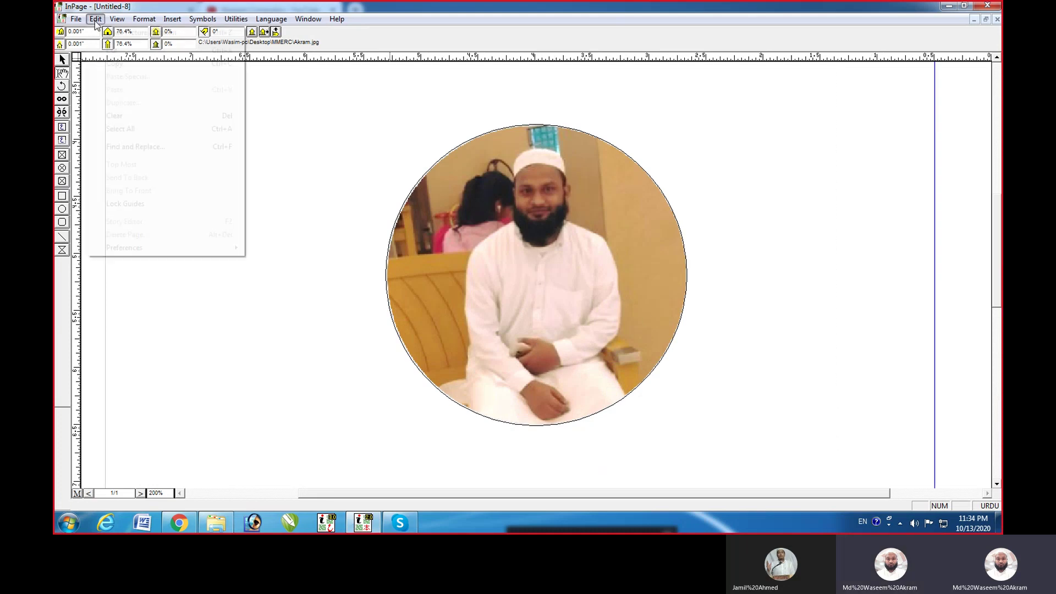
{"action": "mouse_move", "coordinate": [148, 249]}
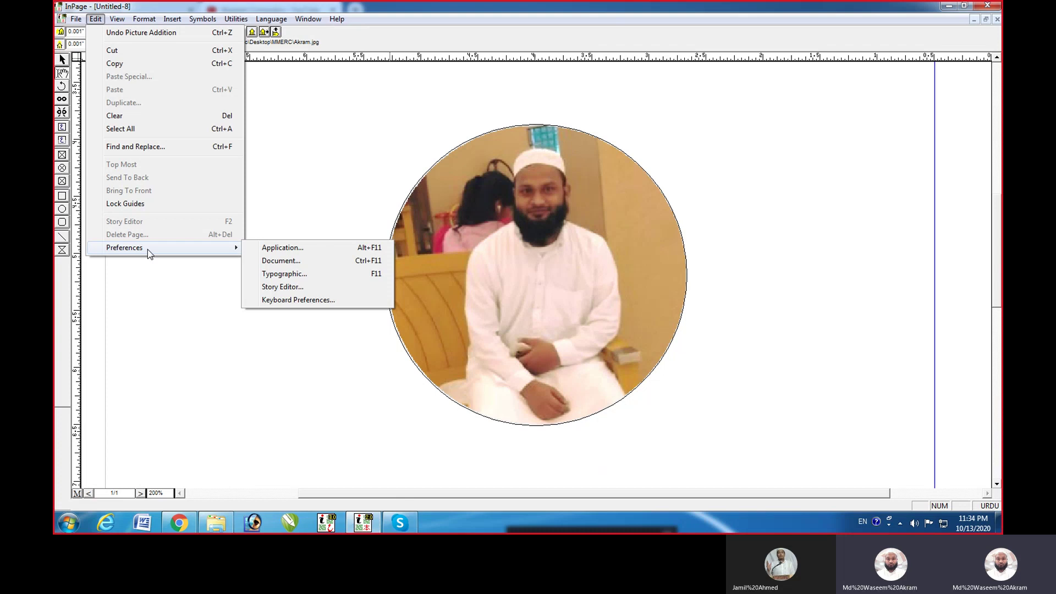
{"action": "left_click", "coordinate": [275, 247]}
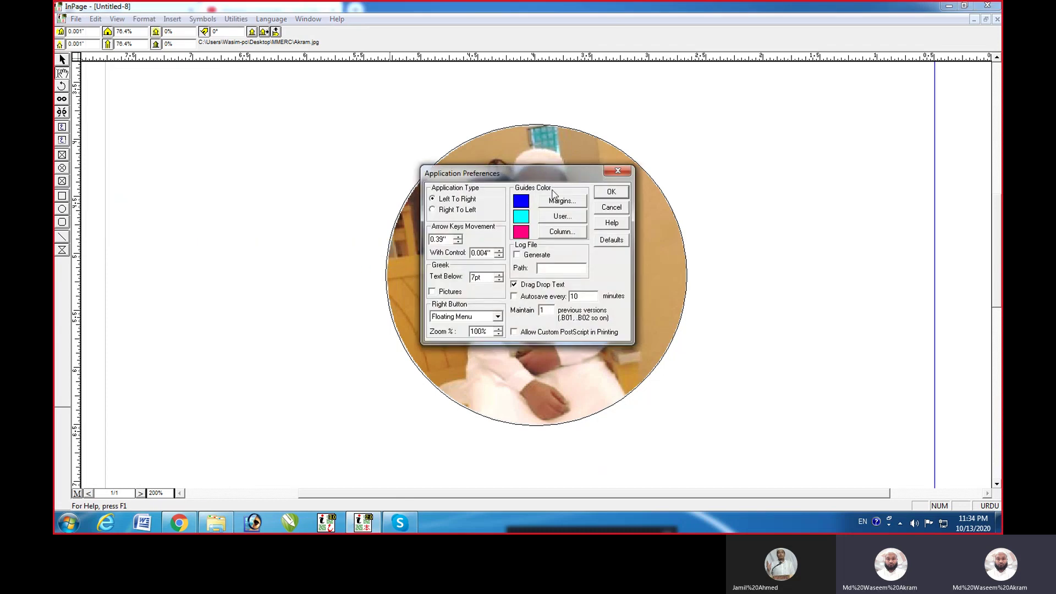
{"action": "left_click_drag", "start_coordinate": [547, 175], "coordinate": [291, 194]}
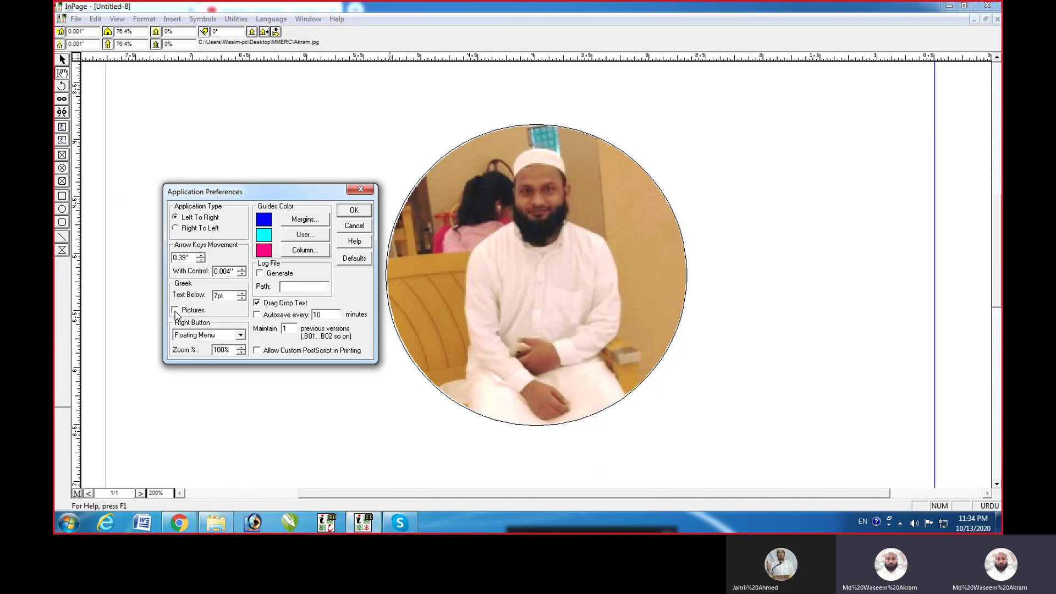
{"action": "left_click", "coordinate": [354, 214]}
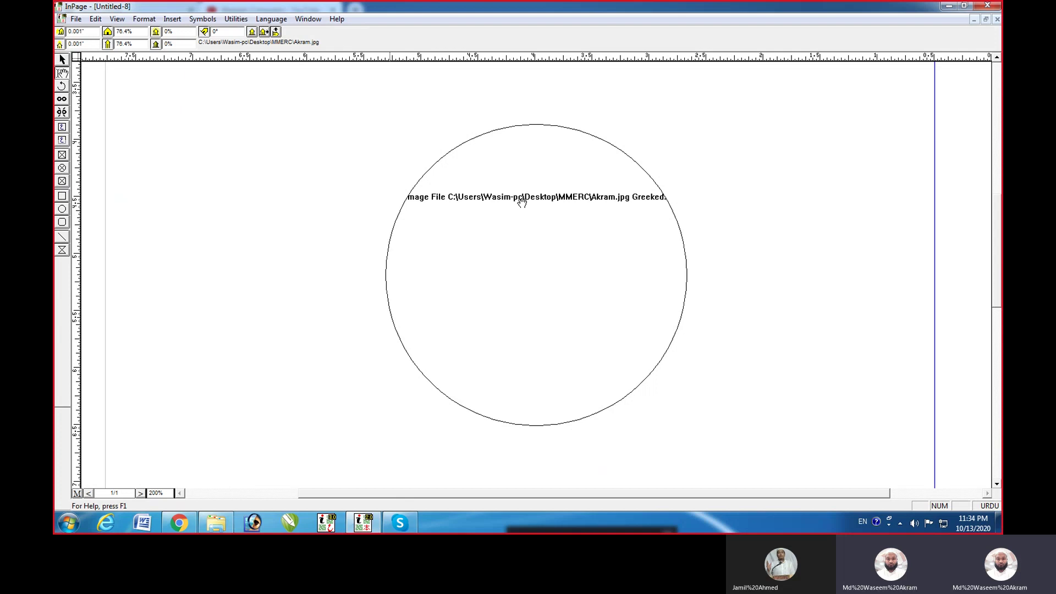
- Turn off Greek display for pictures in the Application Preferences and apply the change
{"action": "left_click", "coordinate": [95, 19]}
{"action": "mouse_move", "coordinate": [143, 247]}
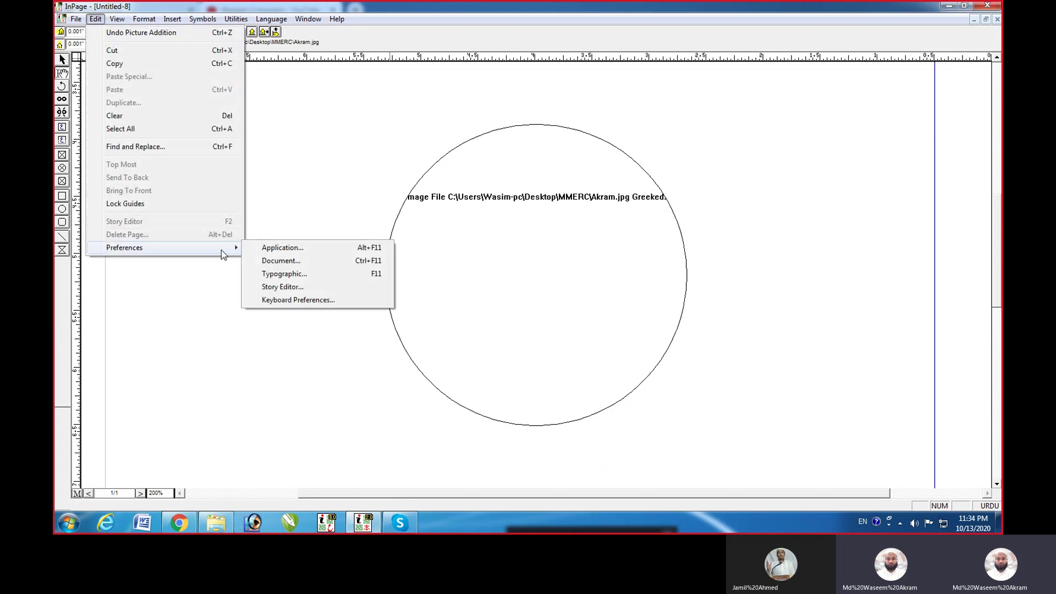
{"action": "left_click", "coordinate": [275, 248]}
{"action": "left_click_drag", "start_coordinate": [520, 173], "coordinate": [243, 181]}
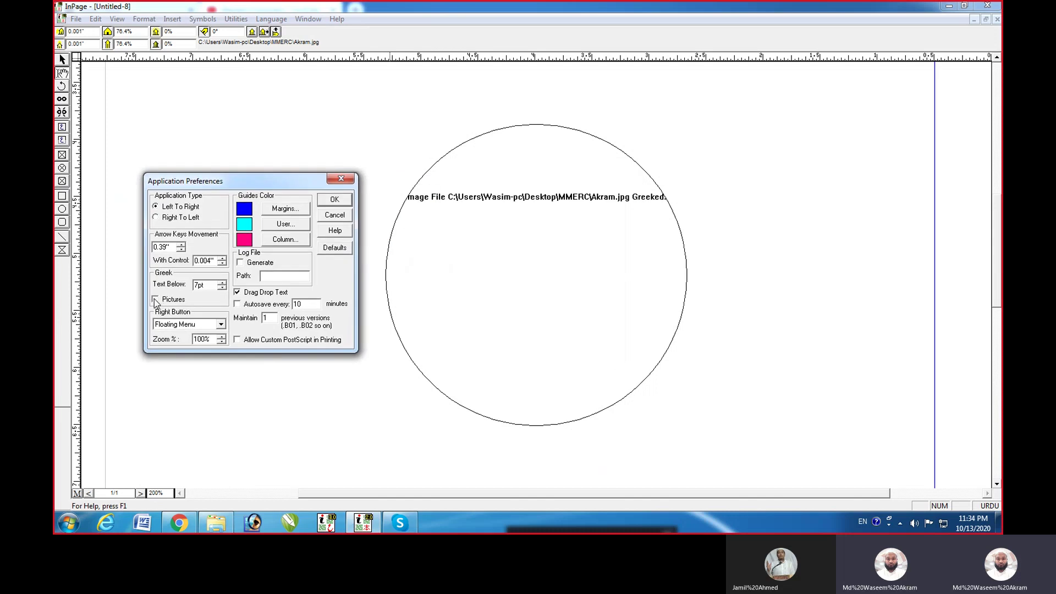
{"action": "left_click", "coordinate": [335, 200]}
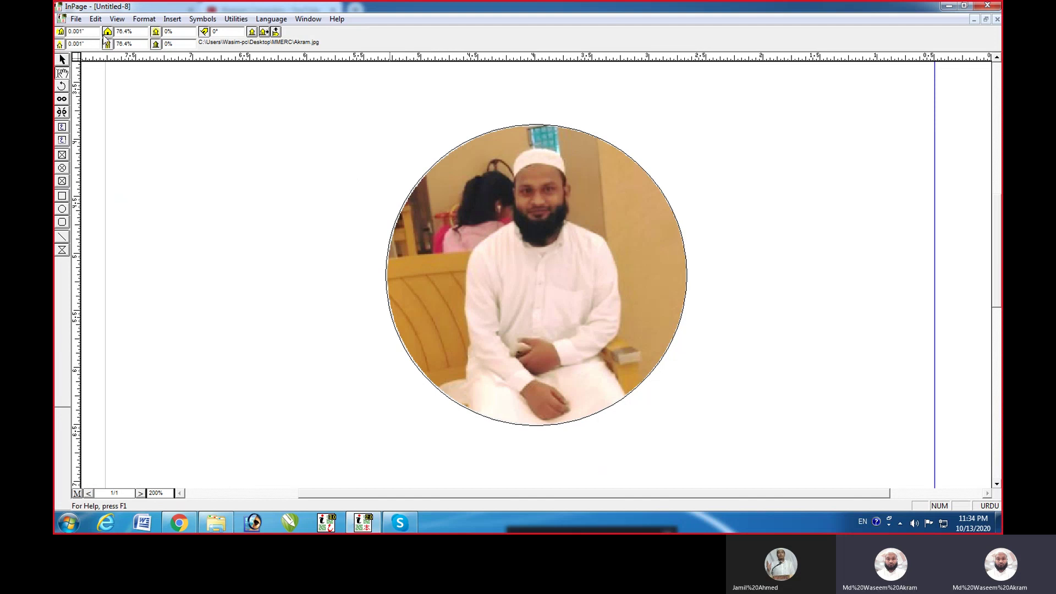
- Examine the Right Button choices in the Application Preferences and keep Floating Menu as the selected action
{"action": "left_click", "coordinate": [96, 19]}
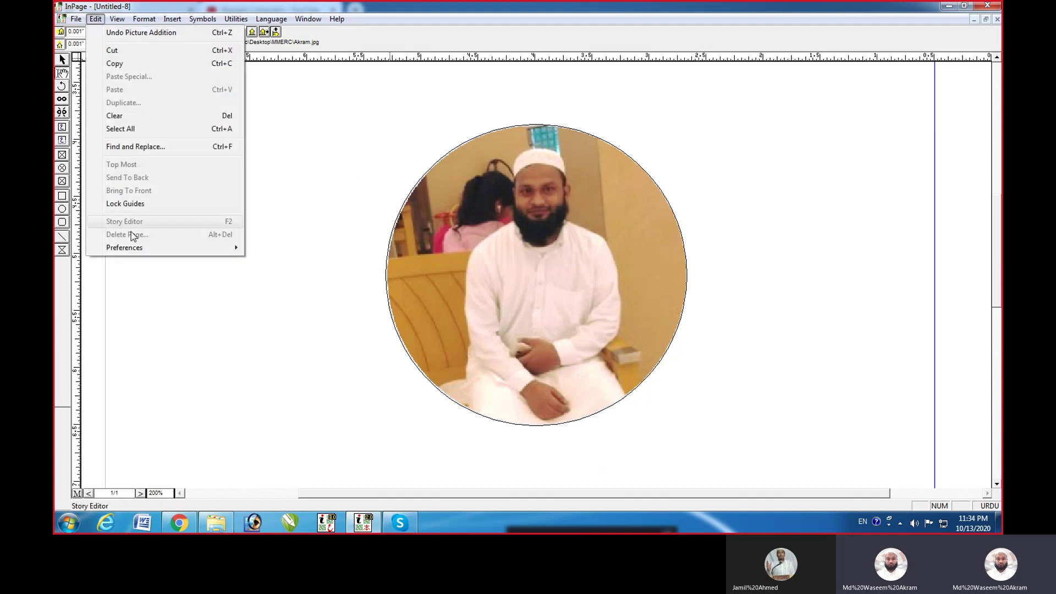
{"action": "mouse_move", "coordinate": [141, 249]}
{"action": "left_click", "coordinate": [281, 250]}
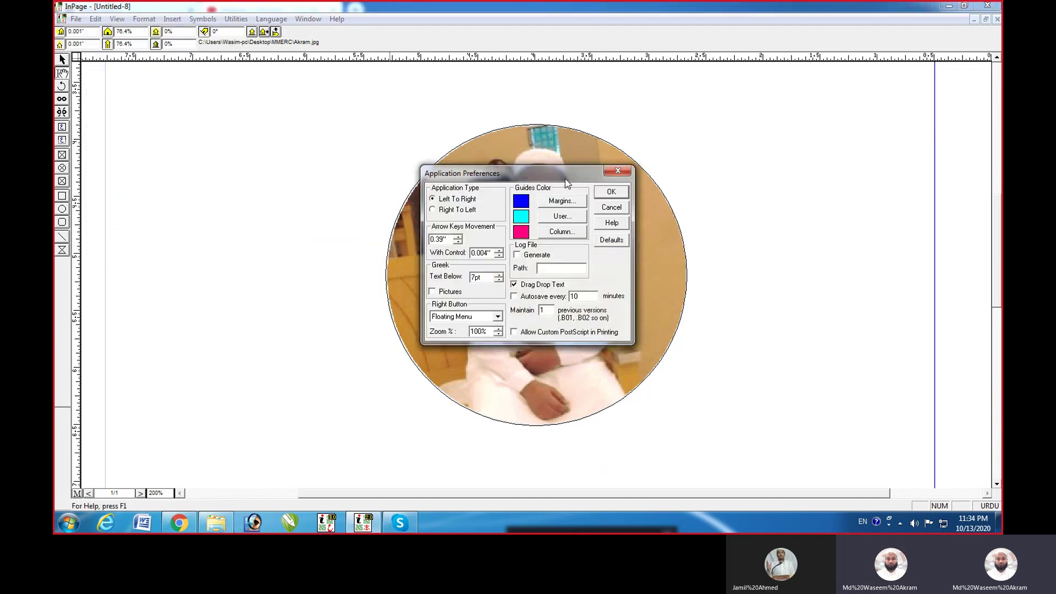
{"action": "left_click_drag", "start_coordinate": [561, 177], "coordinate": [316, 187]}
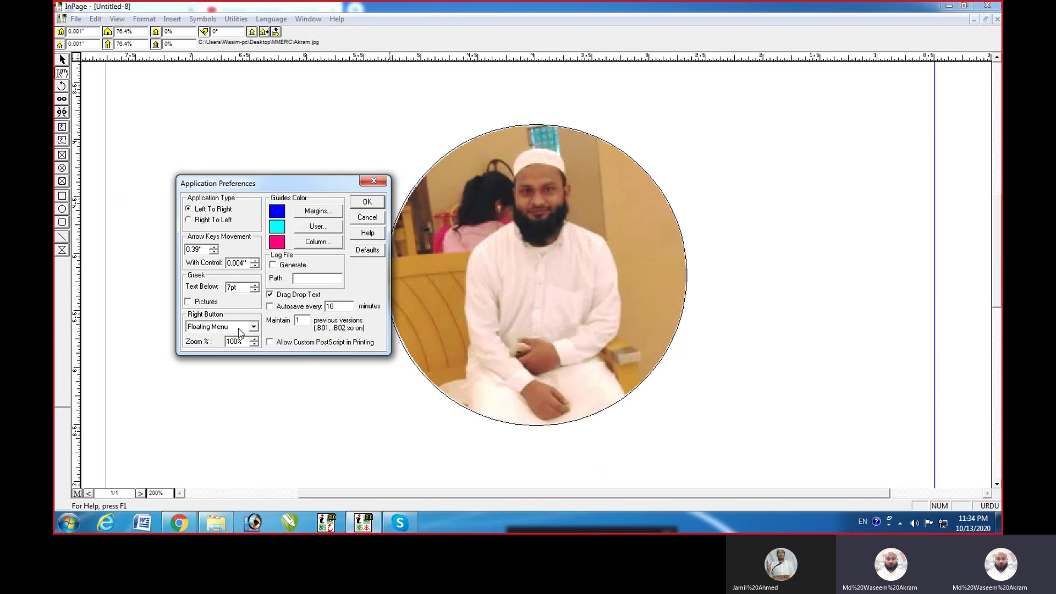
{"action": "left_click", "coordinate": [207, 328]}
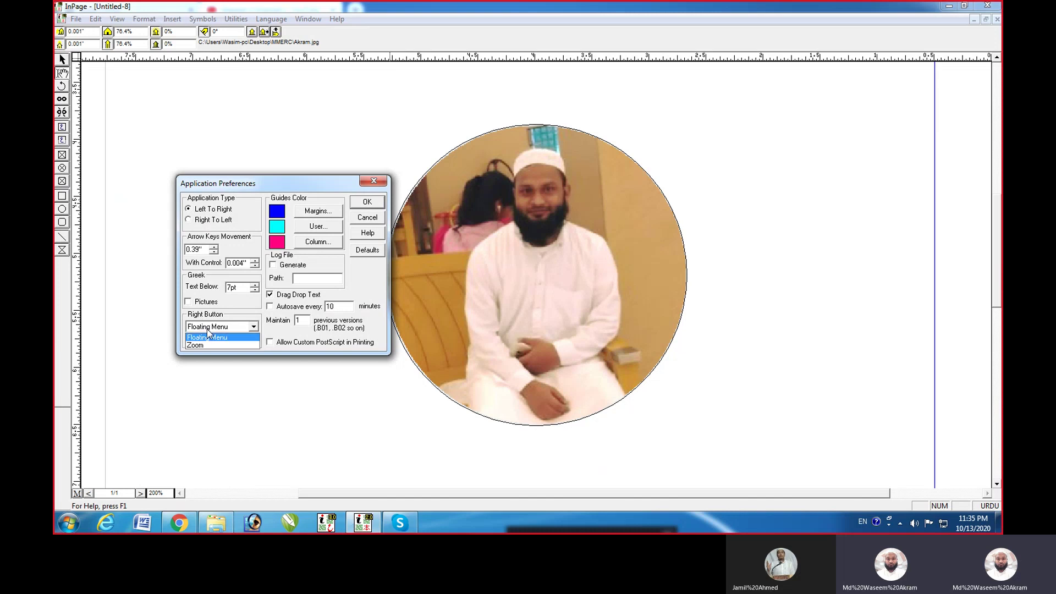
{"action": "left_click", "coordinate": [207, 330]}
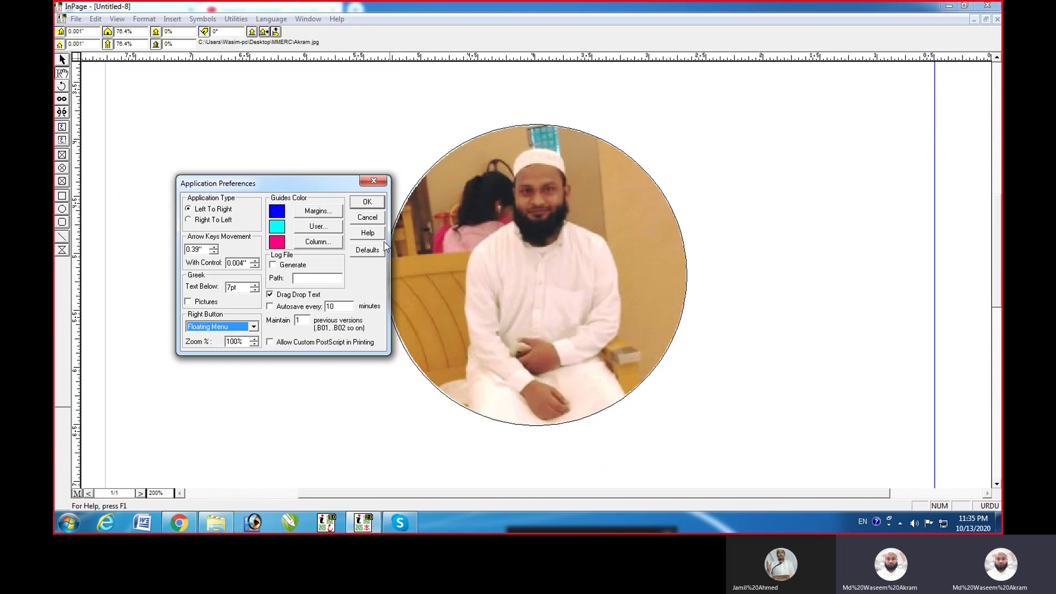
{"action": "left_click", "coordinate": [367, 202]}
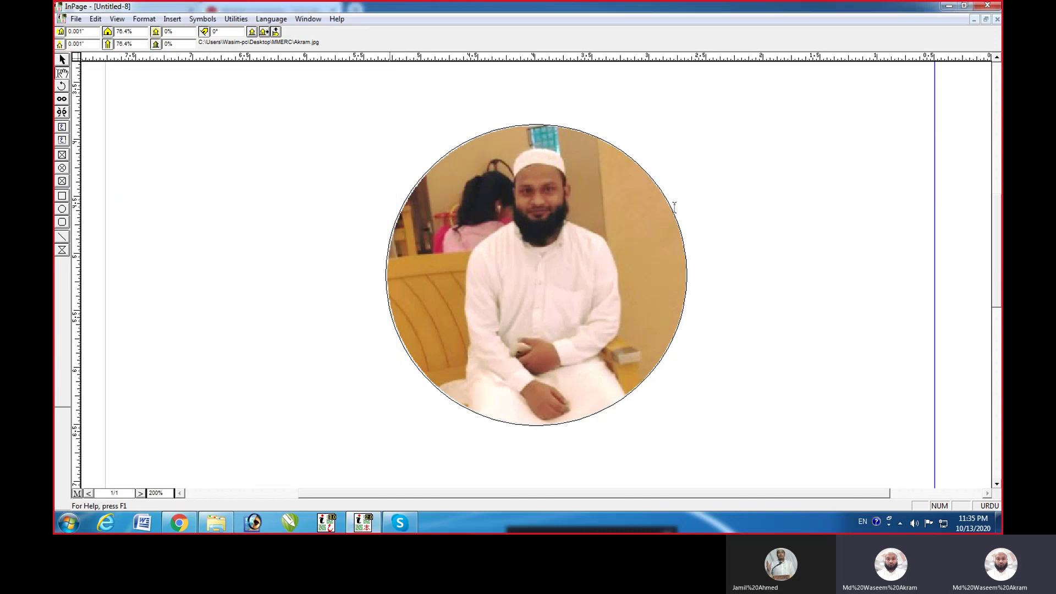
- Bring up the floating menu on the circular picture and zoom the page to 300% with it
{"action": "right_click", "coordinate": [677, 198]}
{"action": "right_click", "coordinate": [649, 210]}
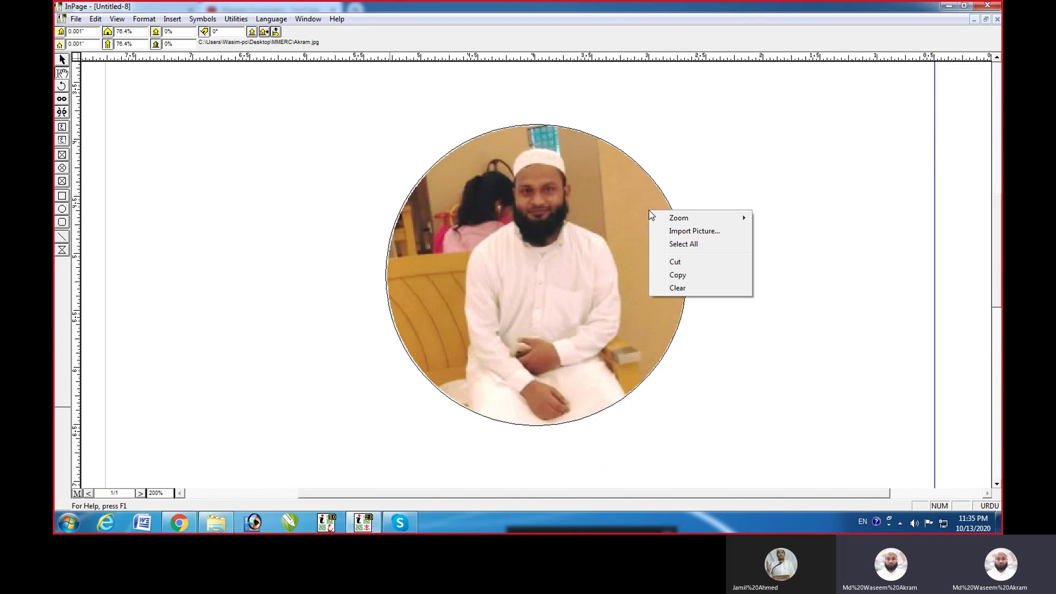
{"action": "right_click", "coordinate": [677, 187]}
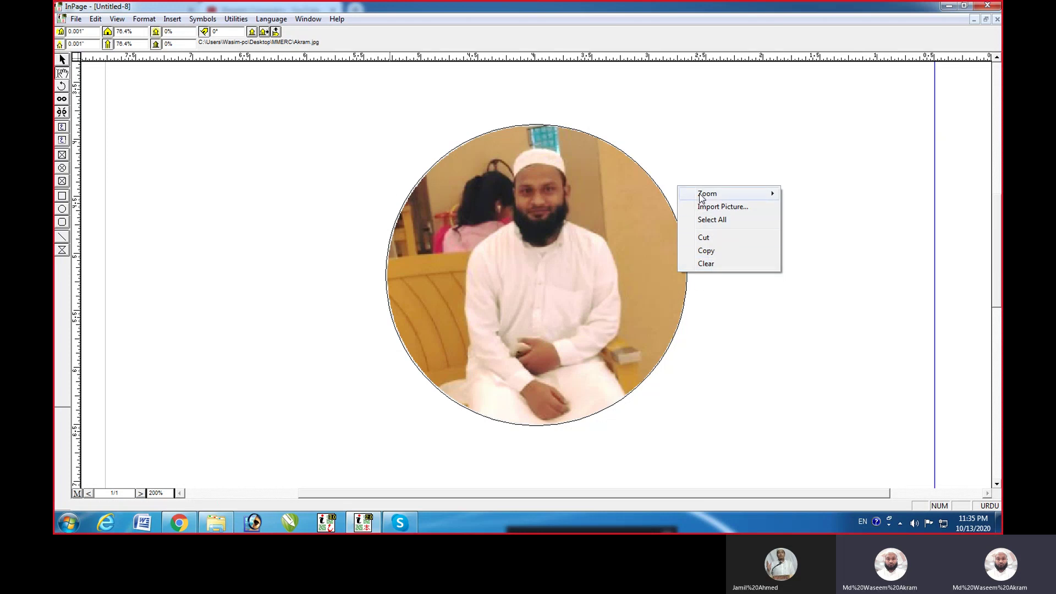
{"action": "mouse_move", "coordinate": [703, 198]}
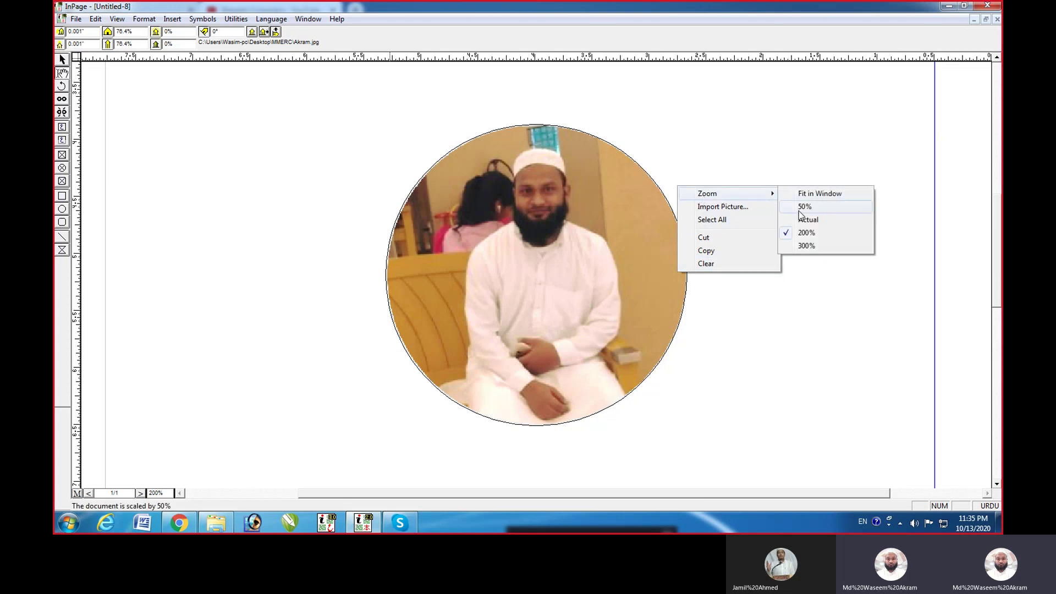
{"action": "left_click", "coordinate": [807, 246]}
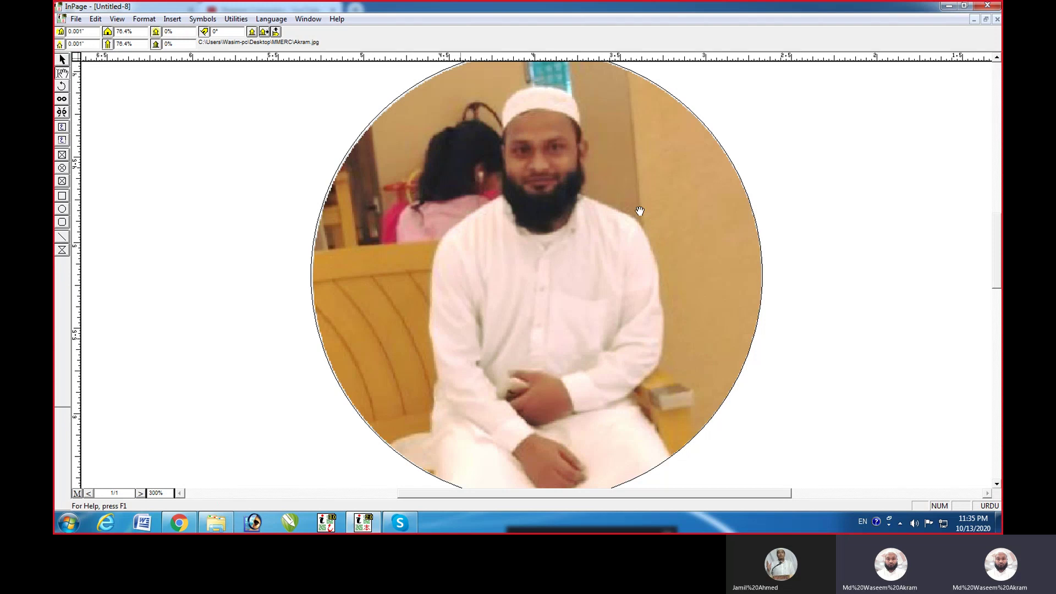
- Set the Right Button action to Zoom at 100% in the Application Preferences and apply it
{"action": "left_click", "coordinate": [96, 19]}
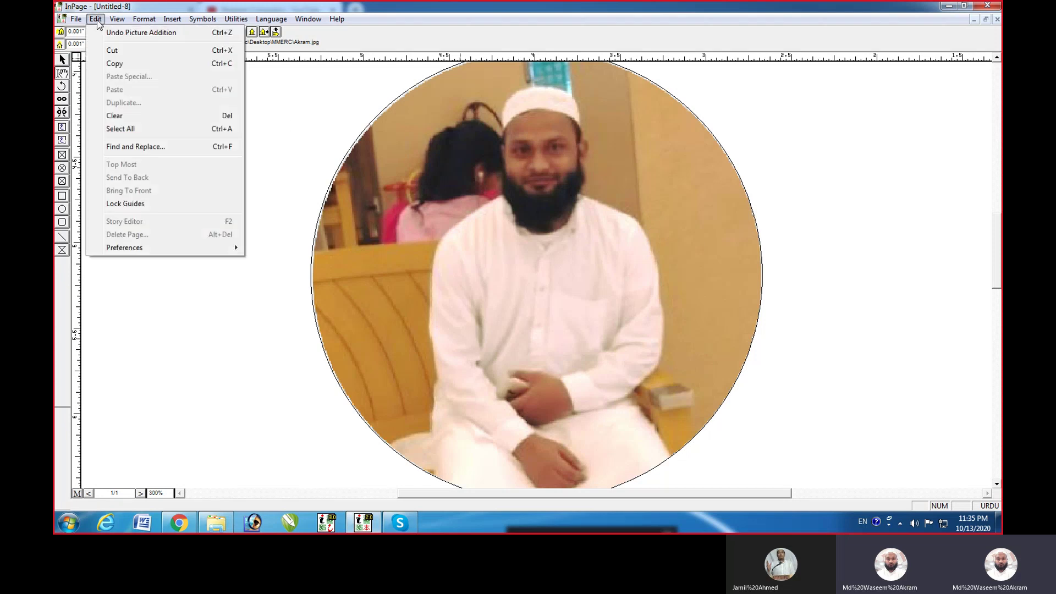
{"action": "mouse_move", "coordinate": [168, 247]}
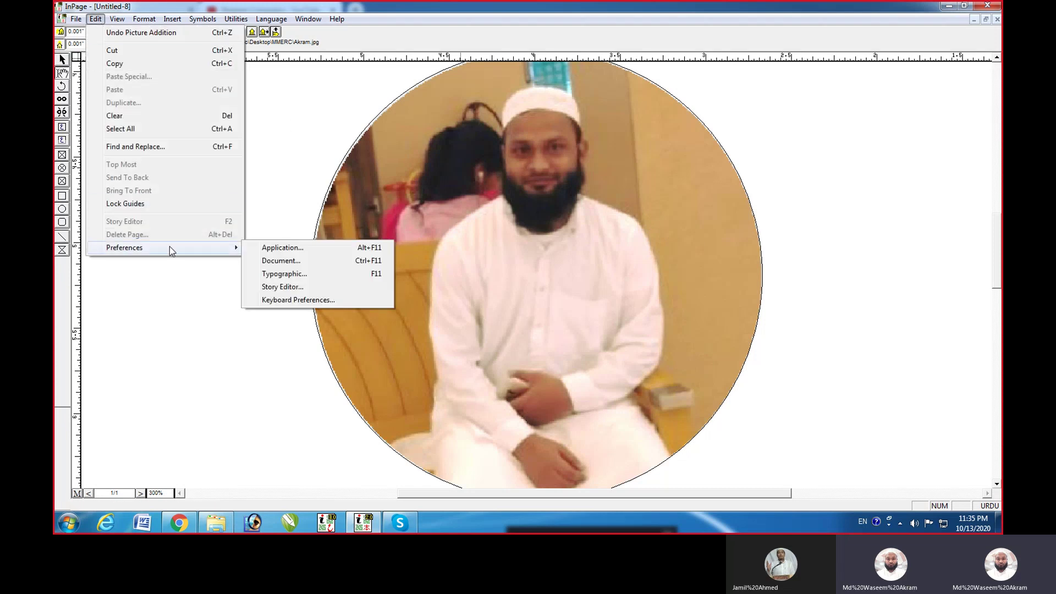
{"action": "left_click", "coordinate": [308, 248]}
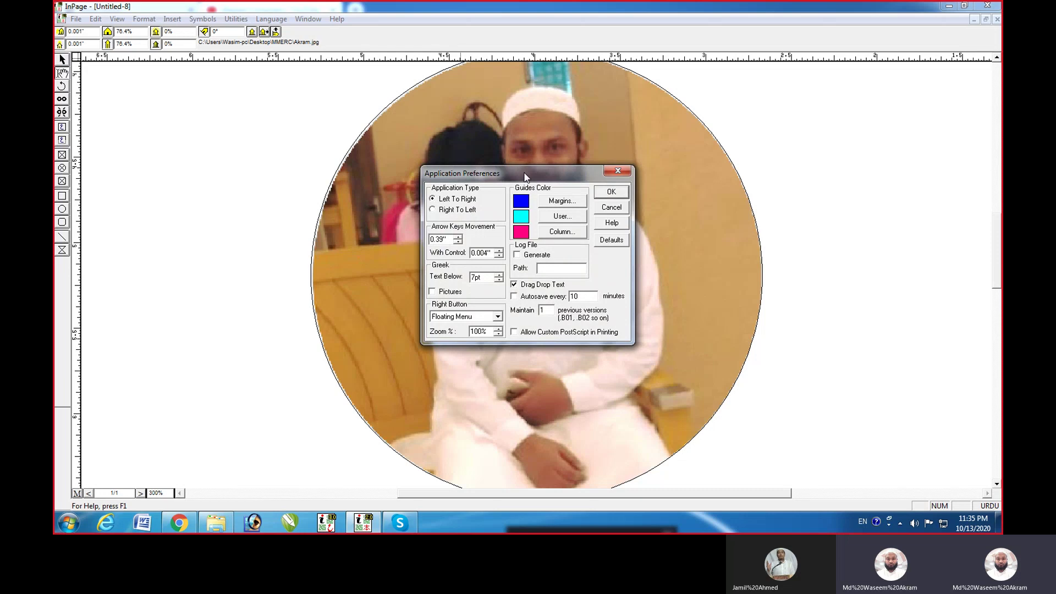
{"action": "left_click_drag", "start_coordinate": [525, 177], "coordinate": [204, 177]}
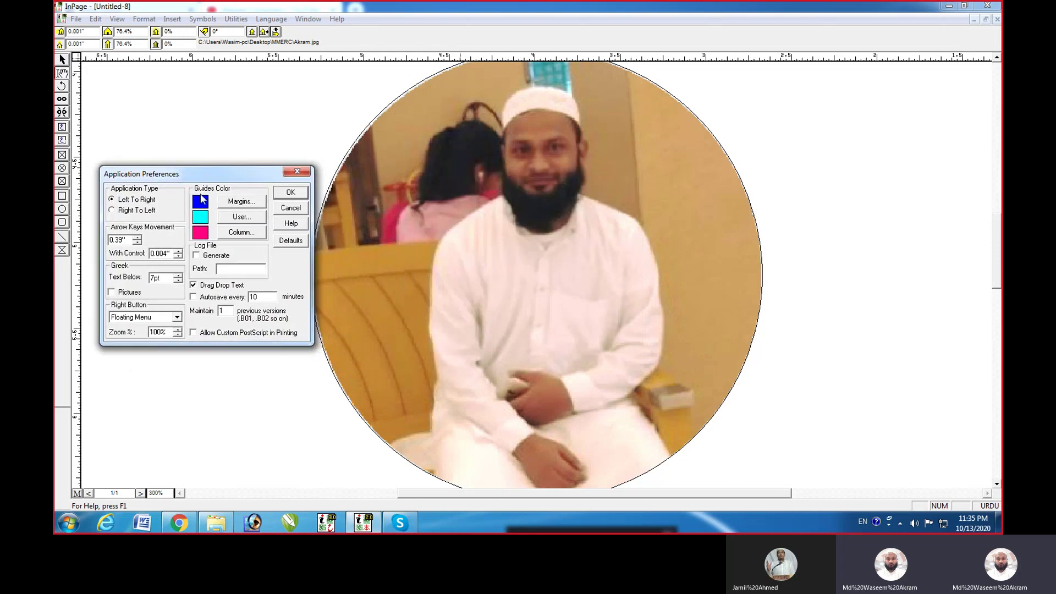
{"action": "left_click", "coordinate": [164, 322]}
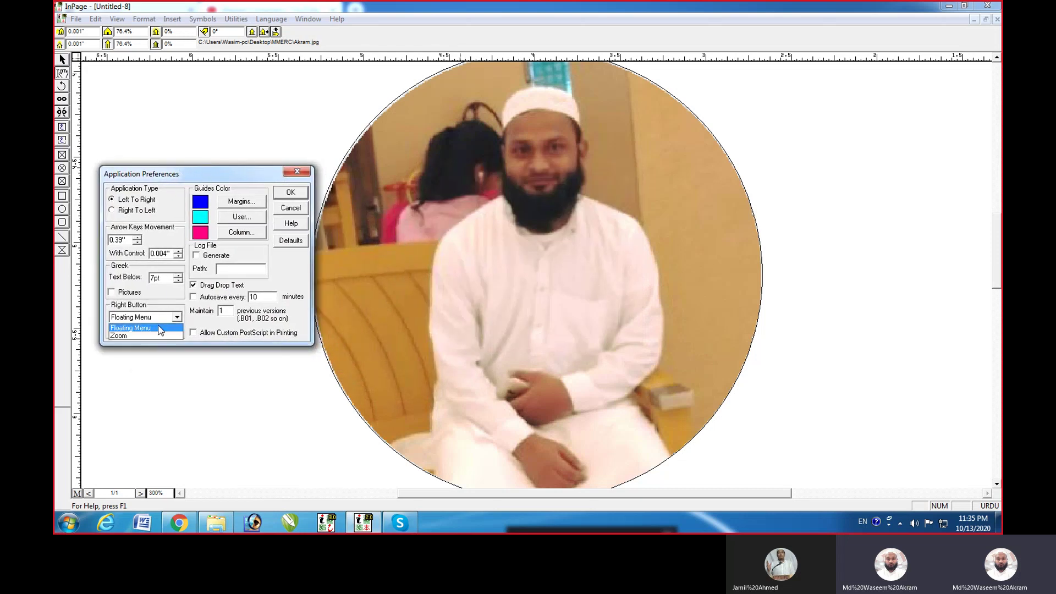
{"action": "left_click", "coordinate": [119, 341]}
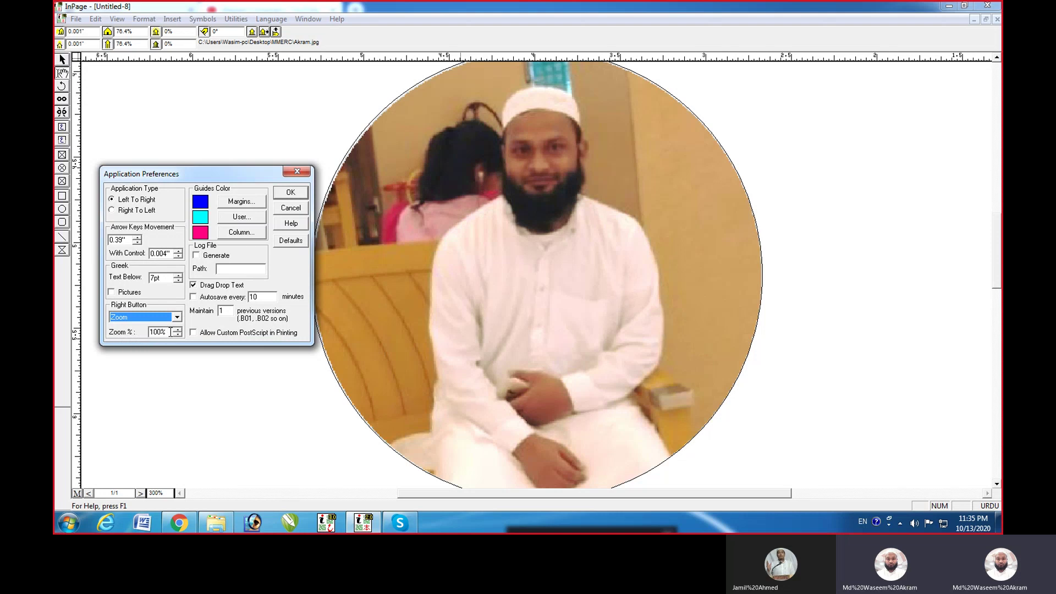
{"action": "left_click_drag", "start_coordinate": [171, 332], "coordinate": [147, 331]}
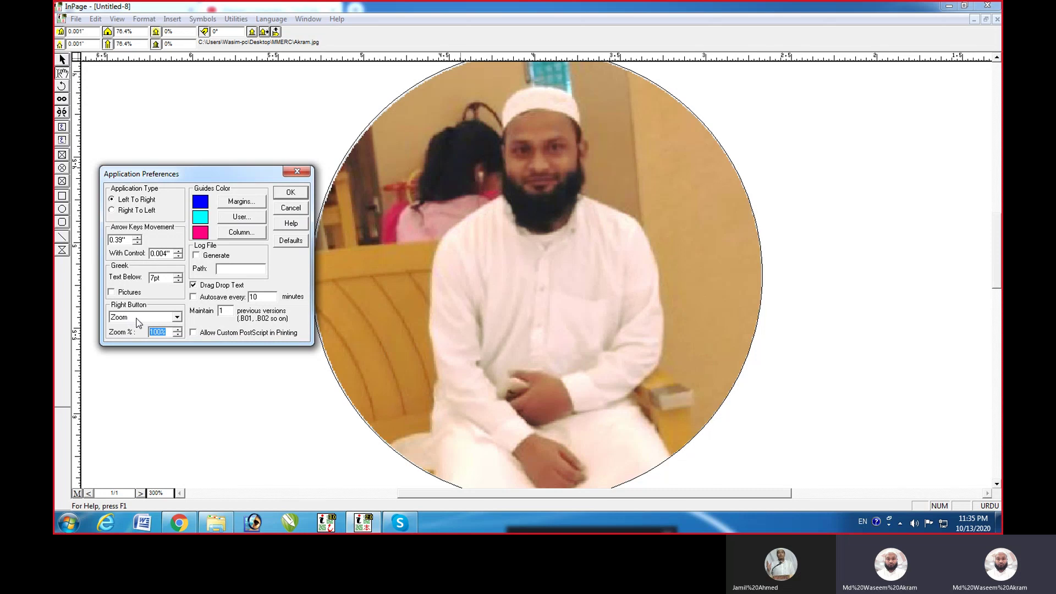
{"action": "left_click", "coordinate": [292, 196]}
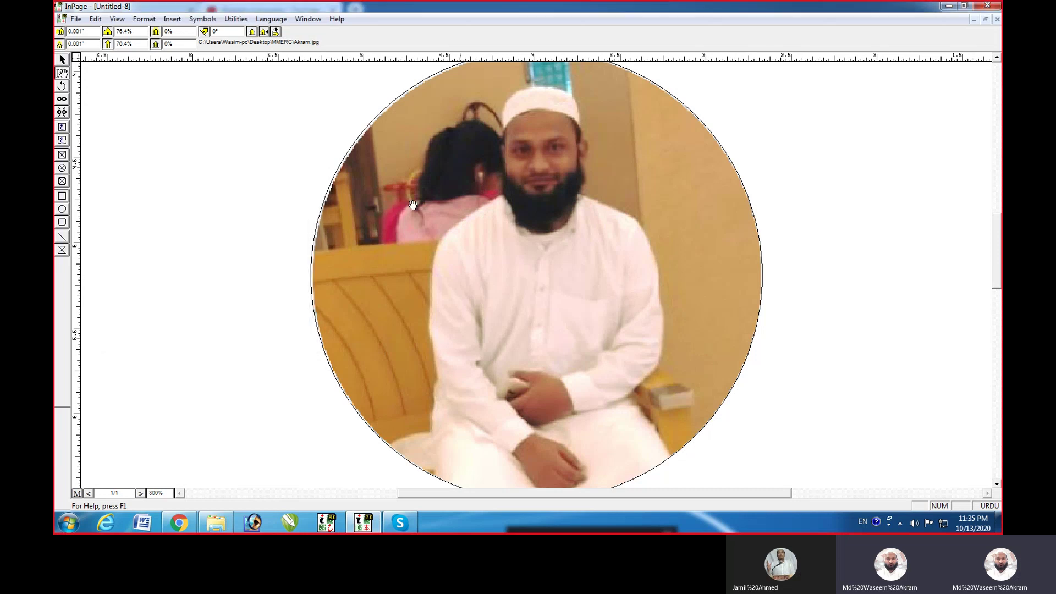
- Test the zoom behaviour by switching the page repeatedly between the full-page view and 100%
{"action": "key", "text": "ctrl+0"}
{"action": "key", "text": "ctrl+1"}
{"action": "key", "text": "ctrl+0"}
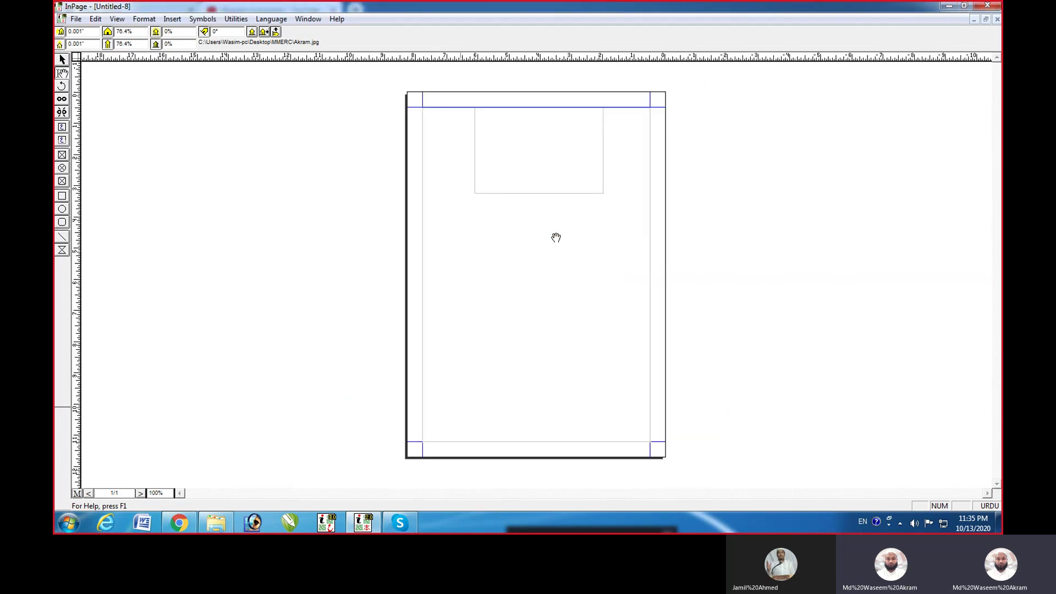
{"action": "key", "text": "ctrl+1"}
{"action": "key", "text": "ctrl+0"}
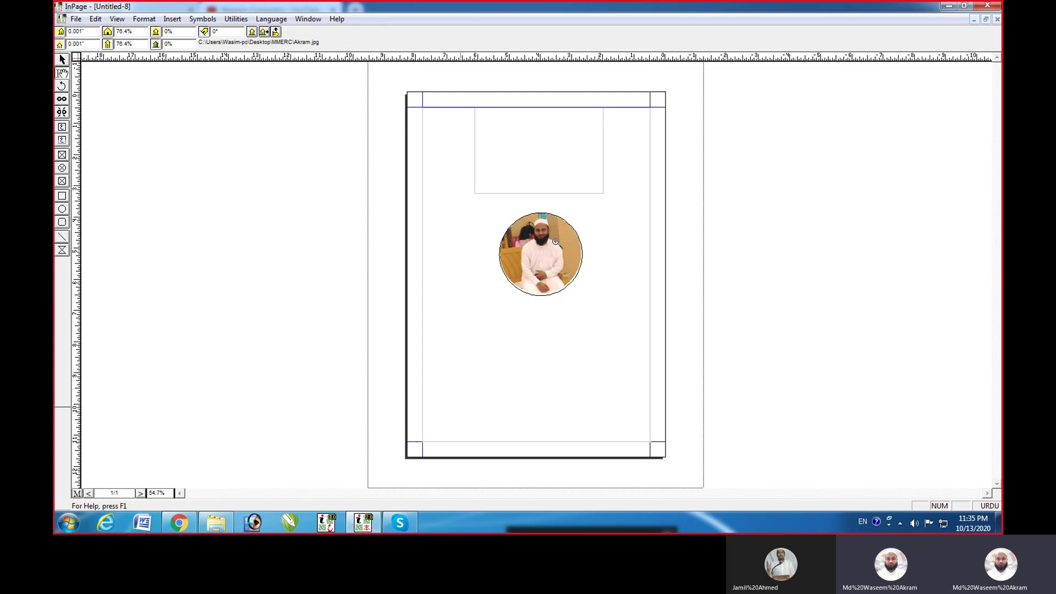
{"action": "key", "text": "ctrl+1"}
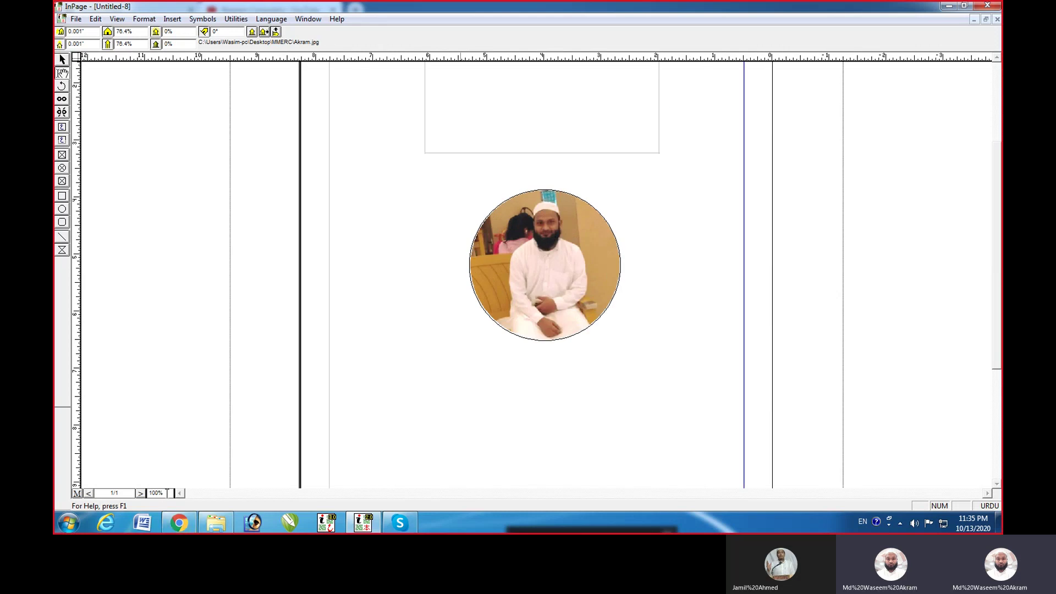
{"action": "left_click_drag", "start_coordinate": [167, 493], "coordinate": [148, 495]}
- Try Floating Menu as the Right Button action in the Application Preferences and discard the change
{"action": "left_click", "coordinate": [96, 18]}
{"action": "mouse_move", "coordinate": [132, 250]}
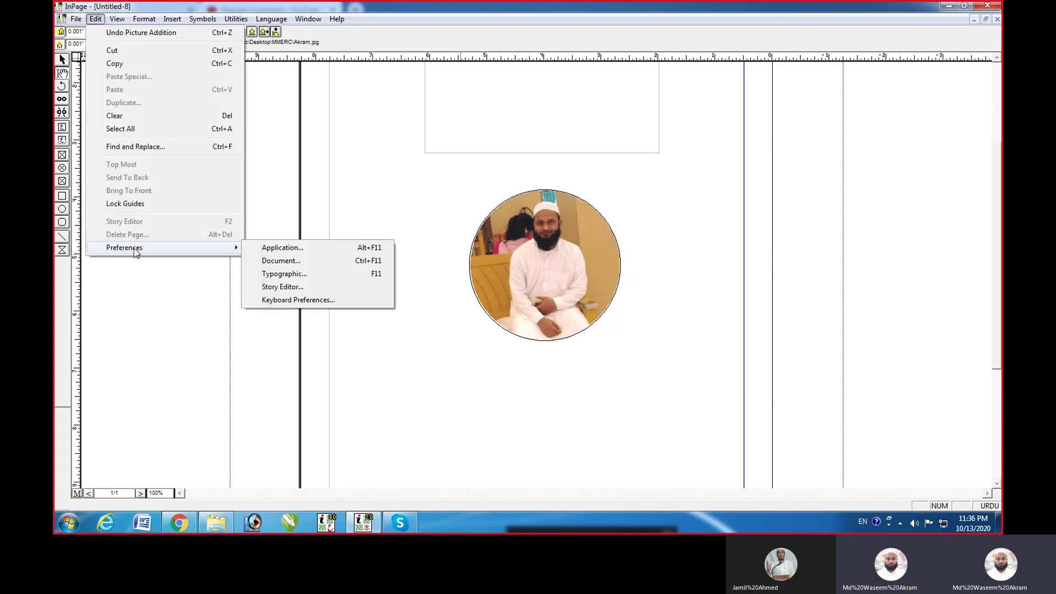
{"action": "left_click", "coordinate": [278, 247]}
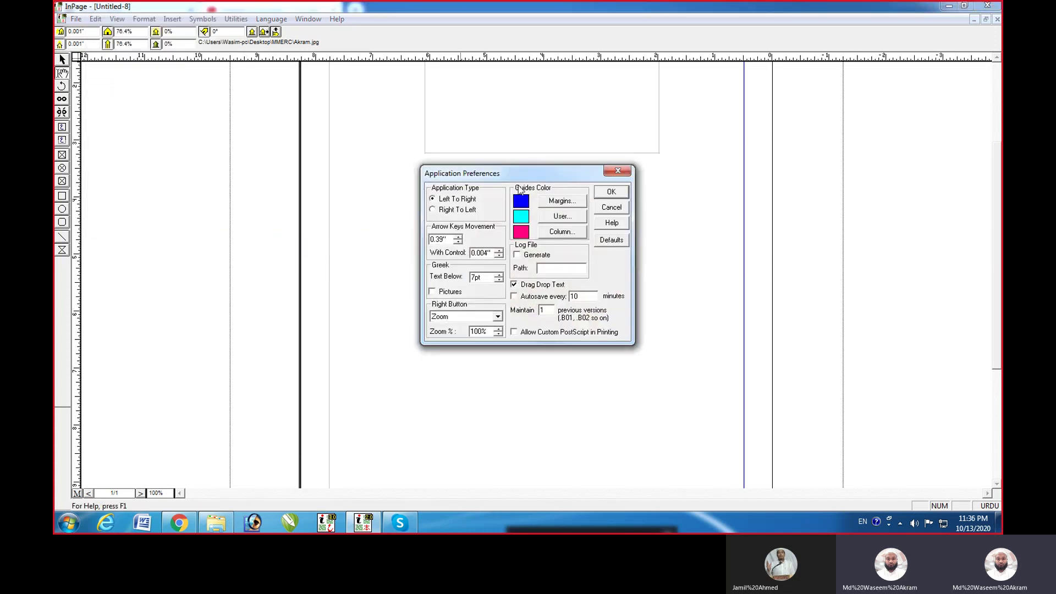
{"action": "left_click_drag", "start_coordinate": [520, 174], "coordinate": [345, 206]}
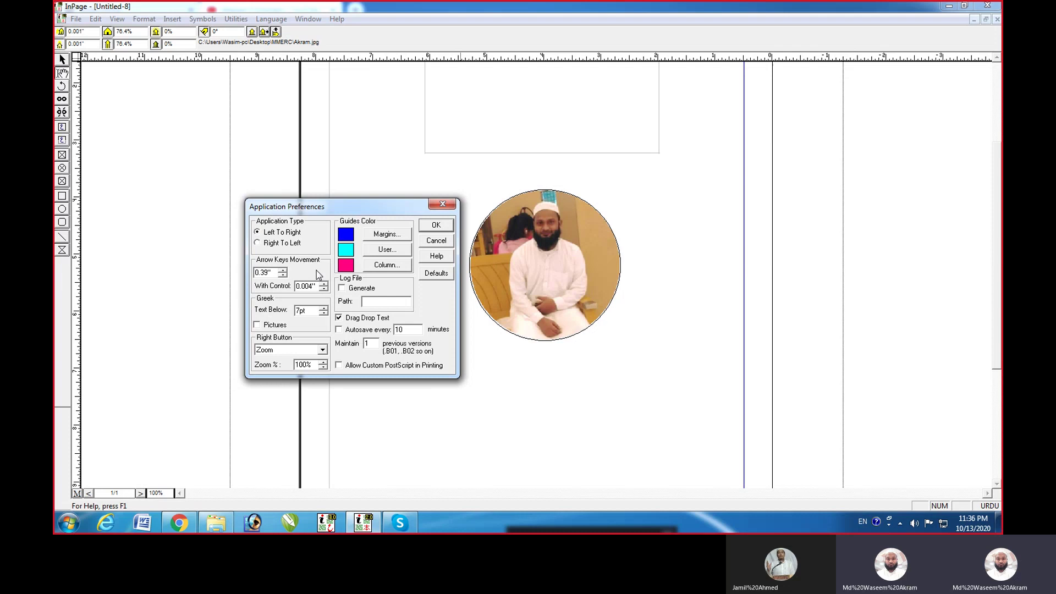
{"action": "left_click", "coordinate": [290, 351]}
{"action": "left_click", "coordinate": [274, 359]}
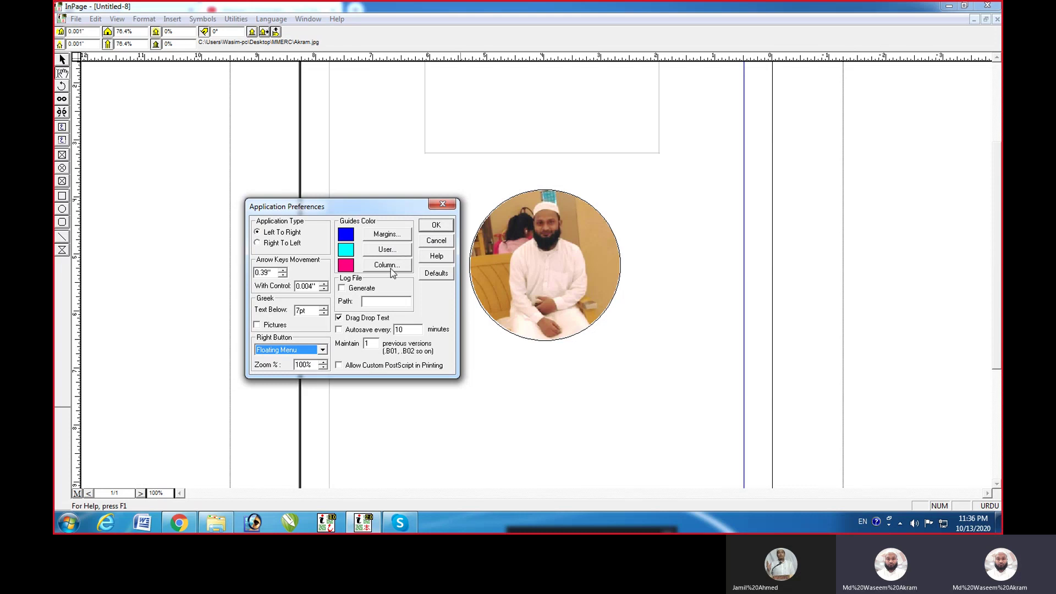
{"action": "left_click", "coordinate": [437, 240]}
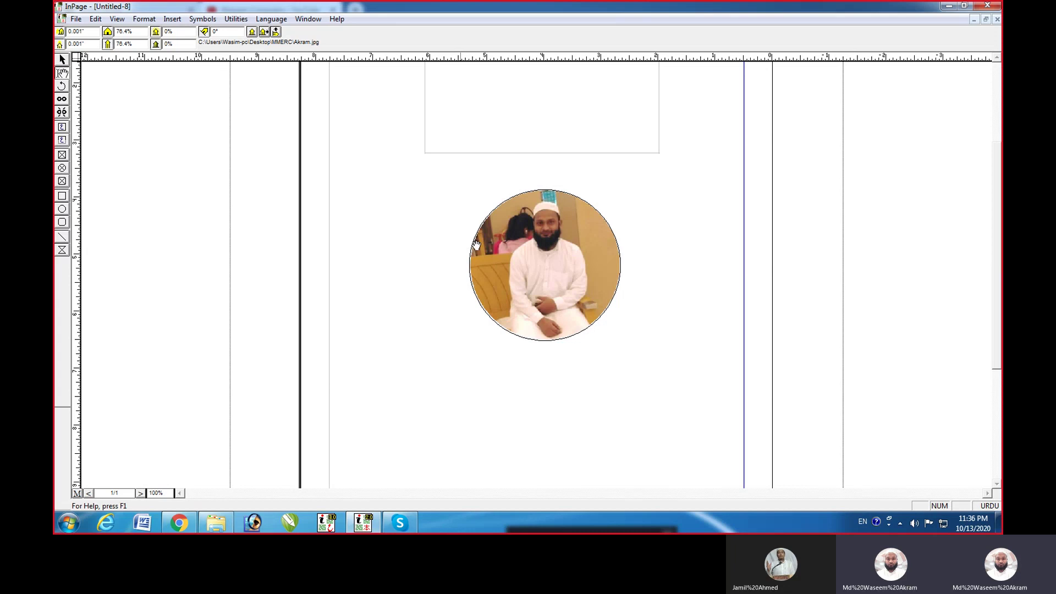
{"action": "key", "text": "ctrl+0"}
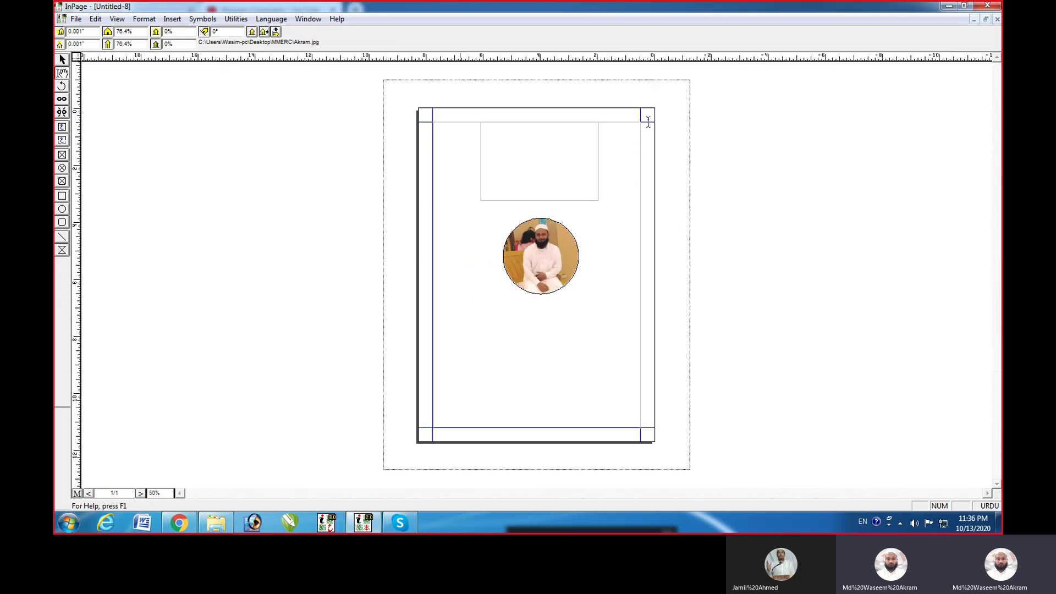
- Draw a text box about 0.53" wide in the page's left margin and stretch it up to the page's top edge
{"action": "left_click", "coordinate": [376, 137]}
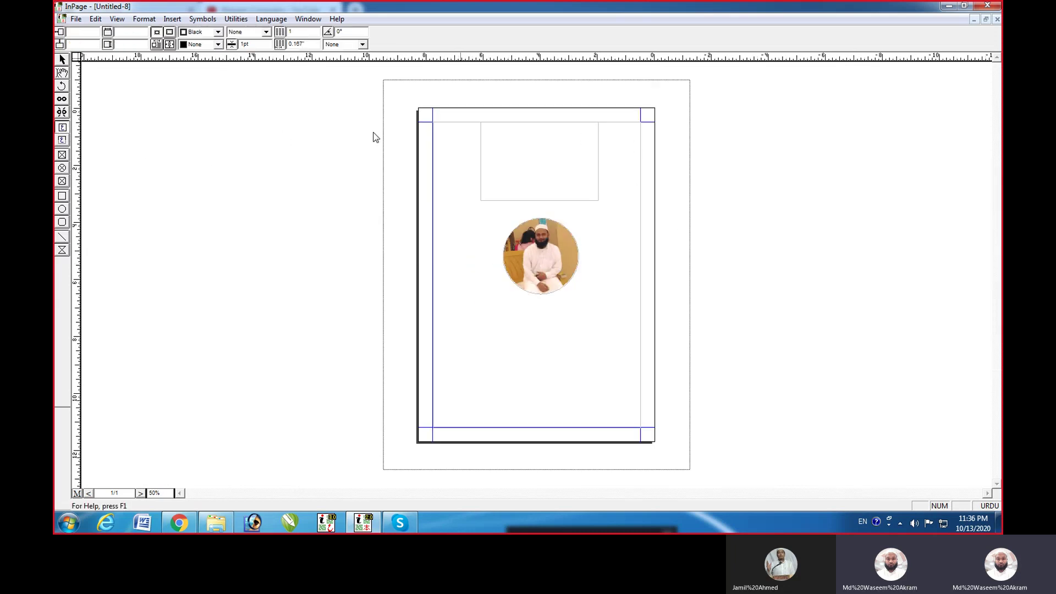
{"action": "left_click_drag", "start_coordinate": [418, 131], "coordinate": [434, 153]}
{"action": "left_click", "coordinate": [62, 60]}
{"action": "left_click", "coordinate": [427, 144]}
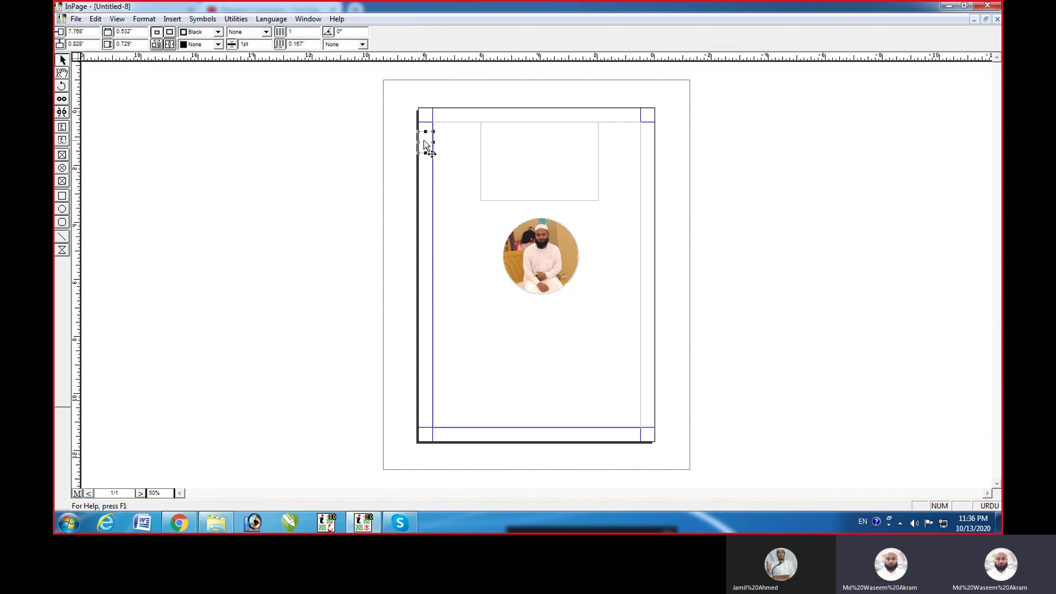
{"action": "key", "text": "ctrl+2"}
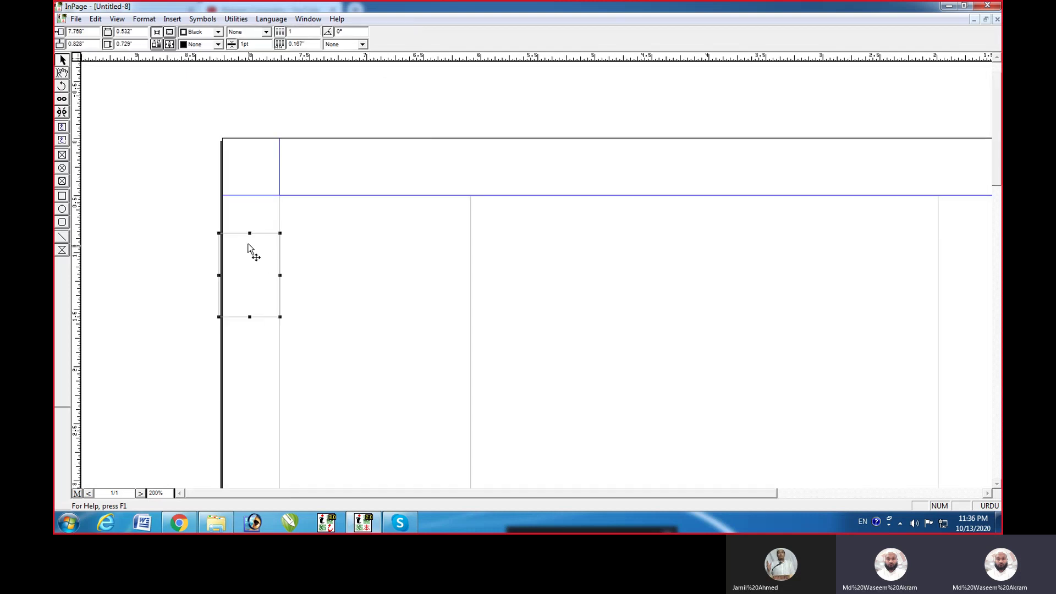
{"action": "left_click_drag", "start_coordinate": [250, 234], "coordinate": [255, 140]}
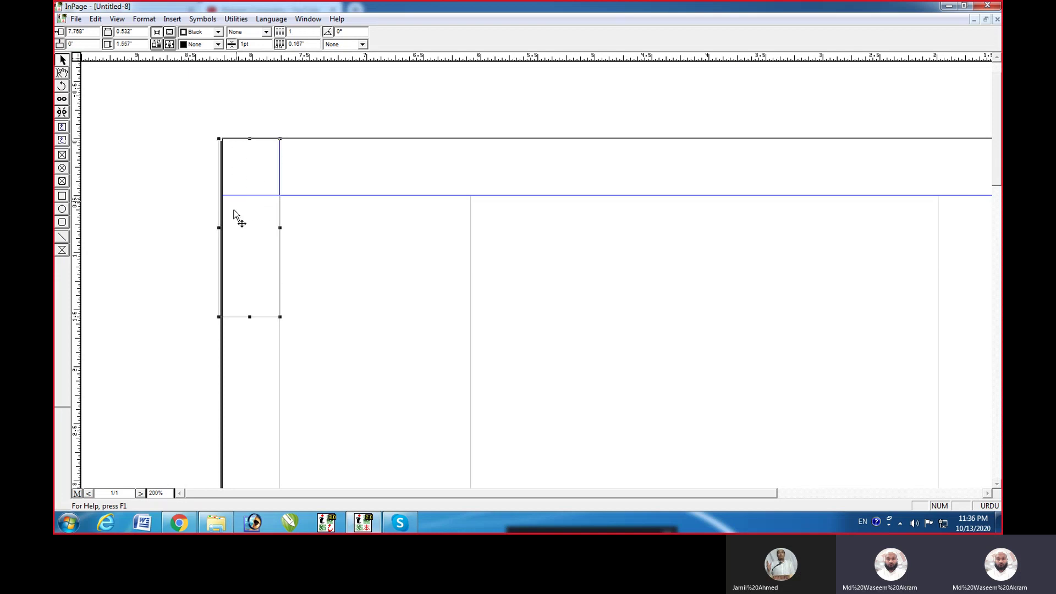
- Fill the margin box with black and delete it
{"action": "left_click", "coordinate": [218, 44]}
{"action": "left_click", "coordinate": [198, 76]}
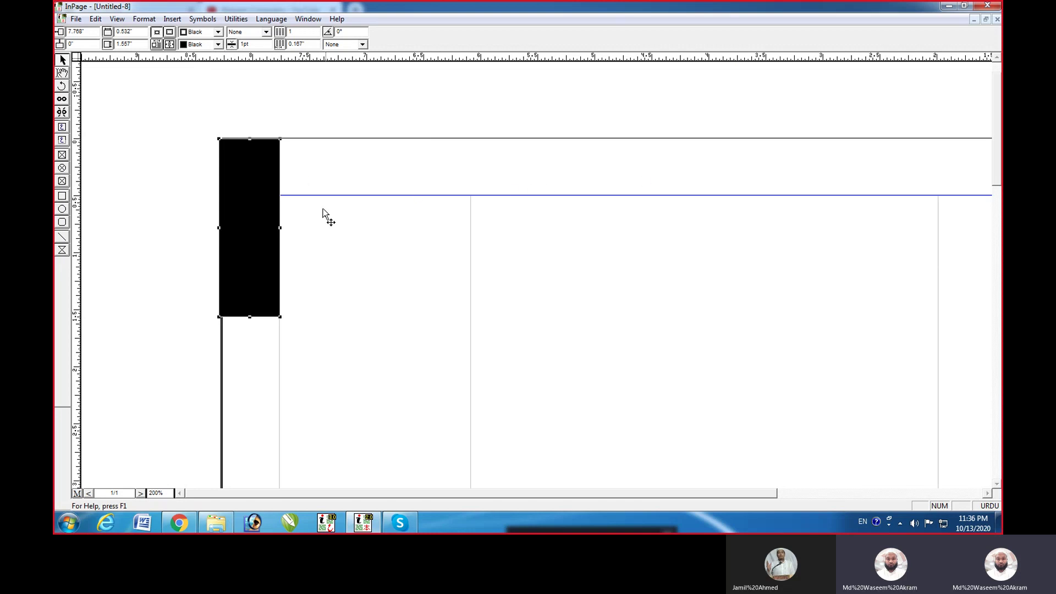
{"action": "key", "text": "Delete"}
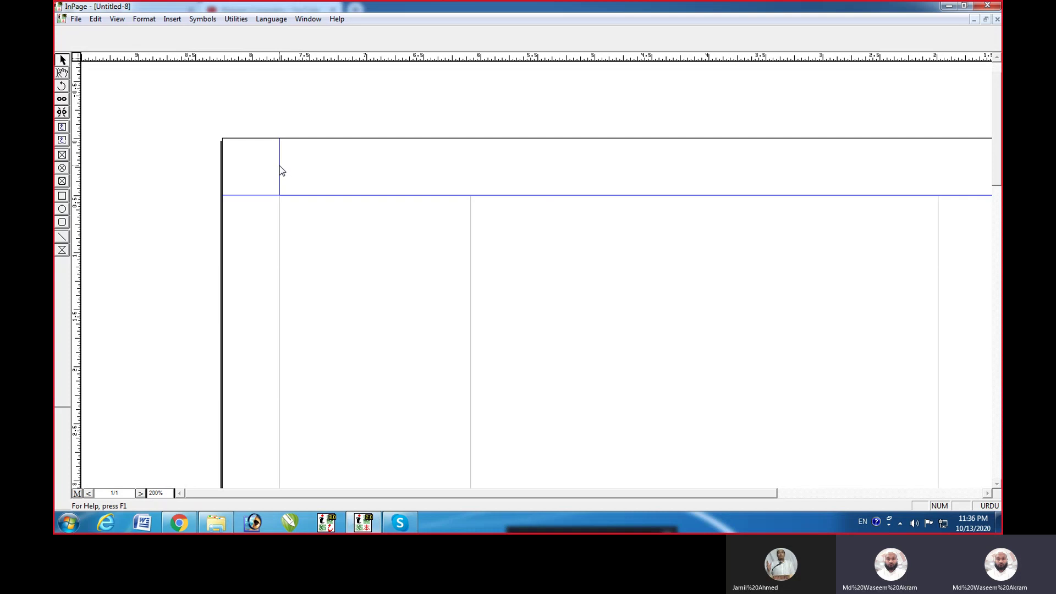
- Set the margin guides color to deep pink in the Application Preferences and apply it
{"action": "left_click", "coordinate": [96, 20]}
{"action": "mouse_move", "coordinate": [209, 248]}
{"action": "left_click", "coordinate": [269, 247]}
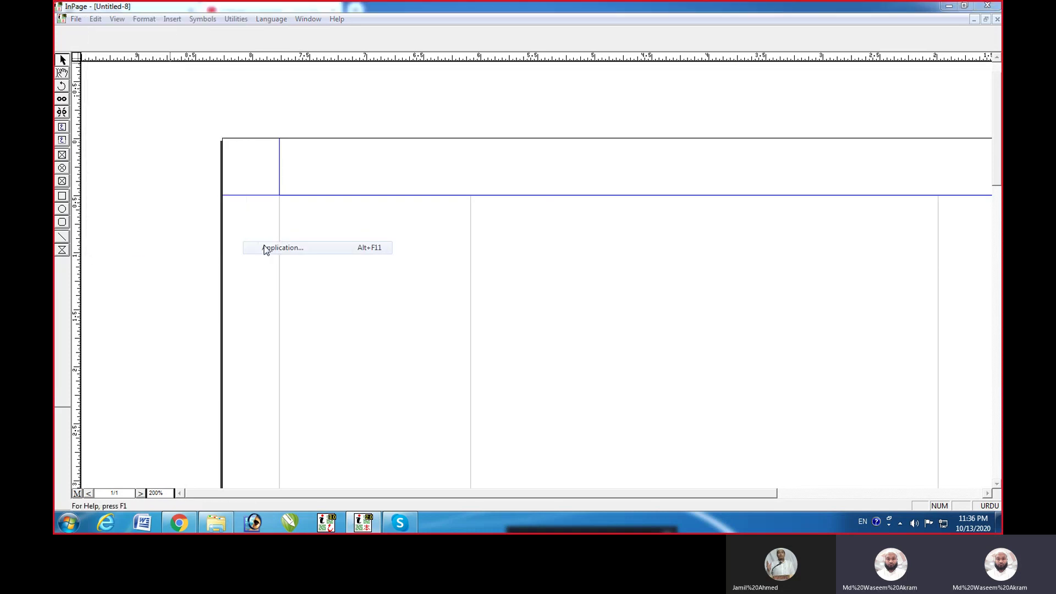
{"action": "left_click", "coordinate": [558, 202]}
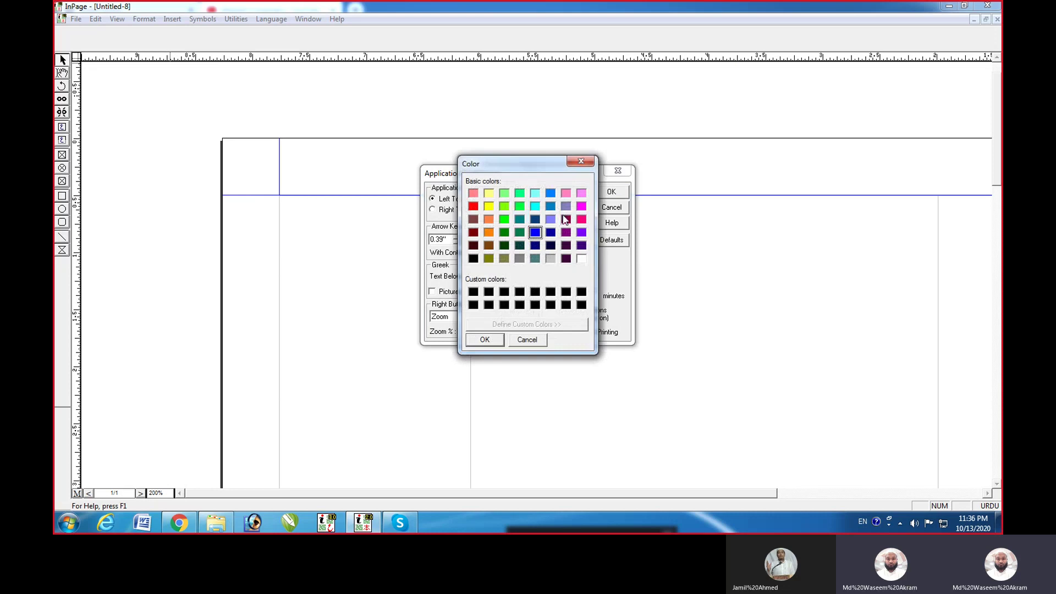
{"action": "left_click", "coordinate": [581, 220]}
{"action": "left_click", "coordinate": [484, 340]}
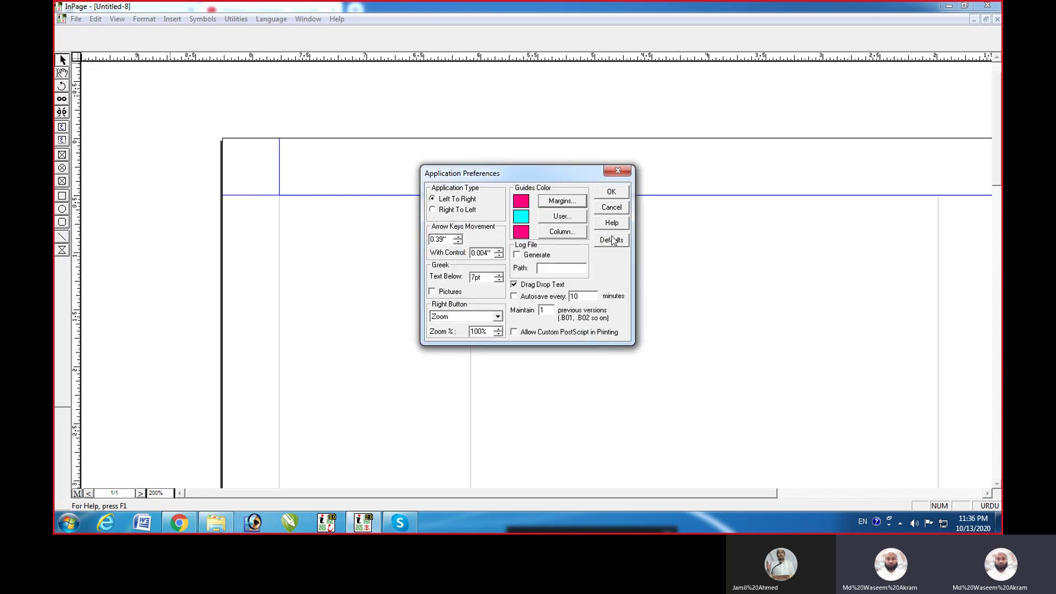
{"action": "left_click", "coordinate": [611, 192]}
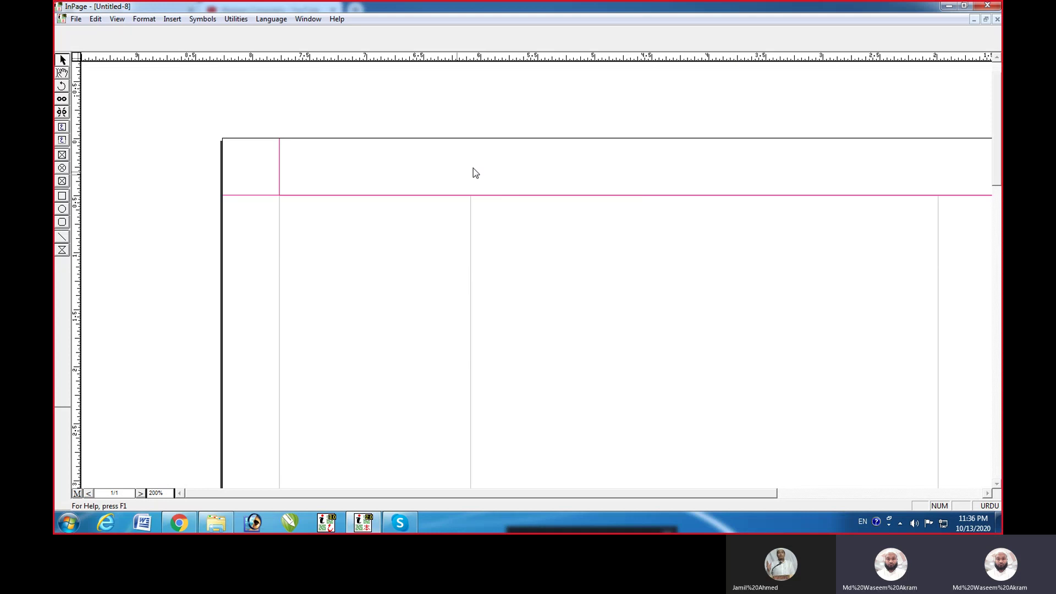
{"action": "left_click", "coordinate": [96, 21]}
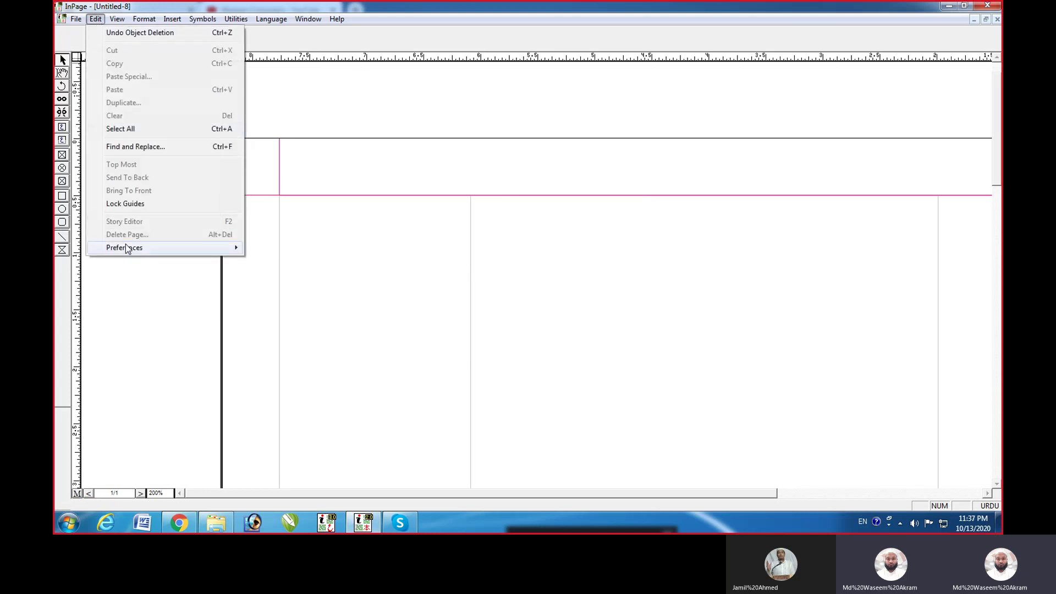
{"action": "mouse_move", "coordinate": [129, 248]}
{"action": "left_click", "coordinate": [281, 251]}
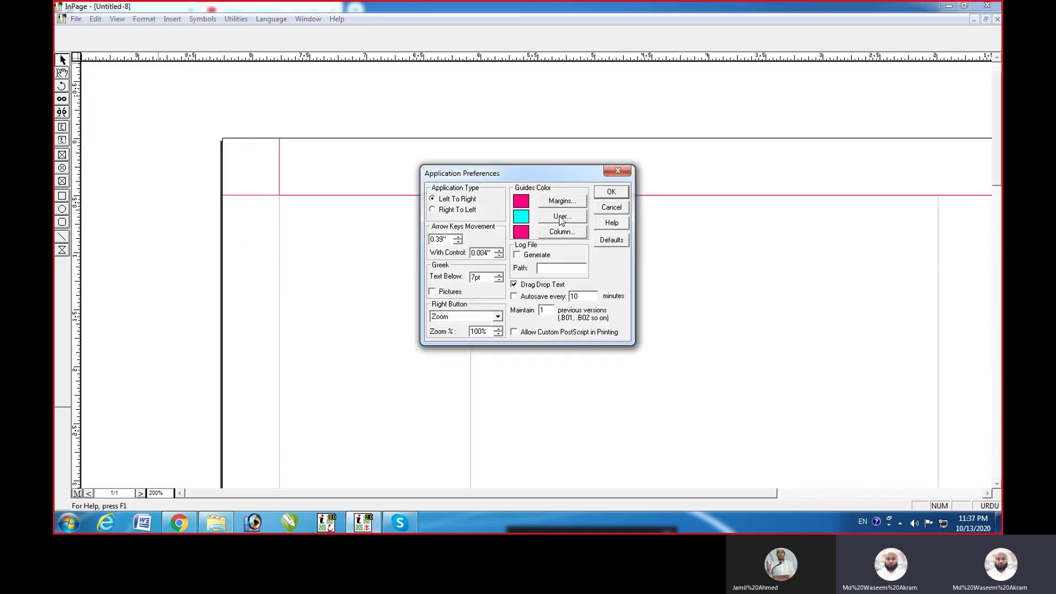
{"action": "left_click", "coordinate": [610, 209]}
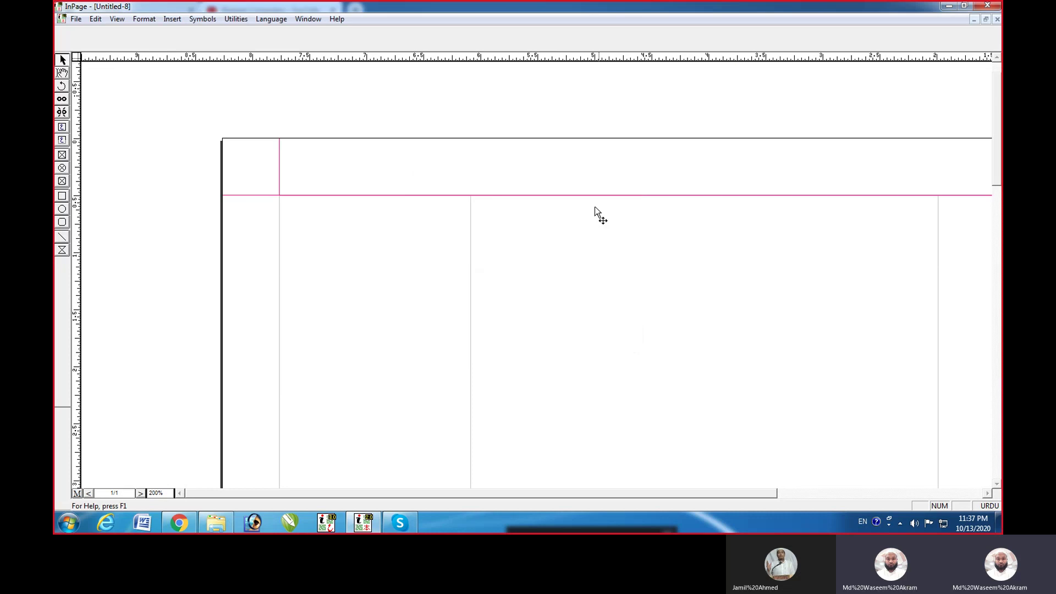
- Add two horizontal guides across the upper page and set the user guides color to bright green in the Application Preferences
{"action": "left_click_drag", "start_coordinate": [420, 275], "coordinate": [427, 327]}
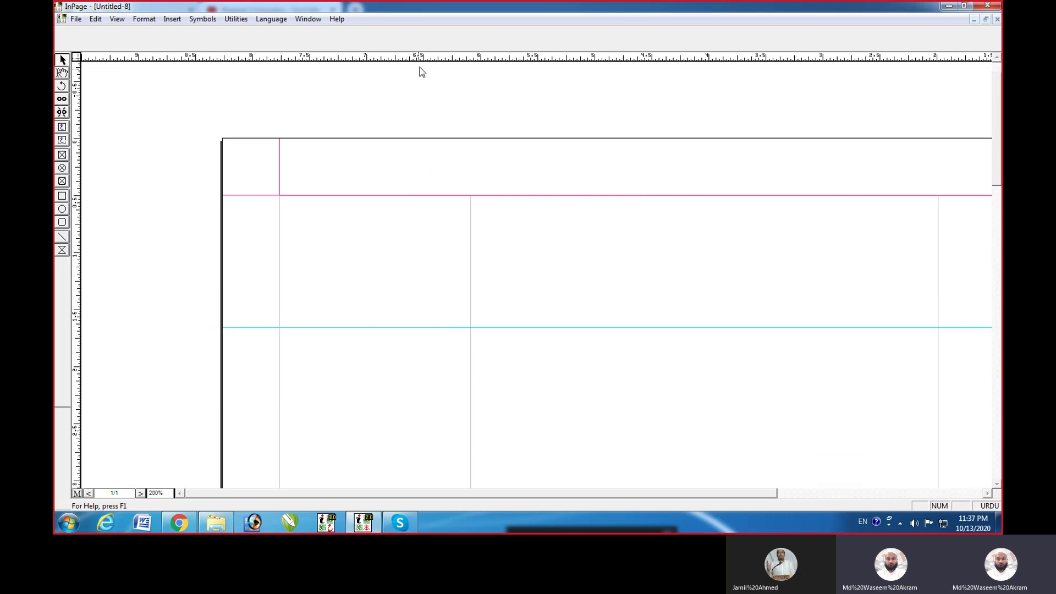
{"action": "left_click_drag", "start_coordinate": [438, 56], "coordinate": [434, 274]}
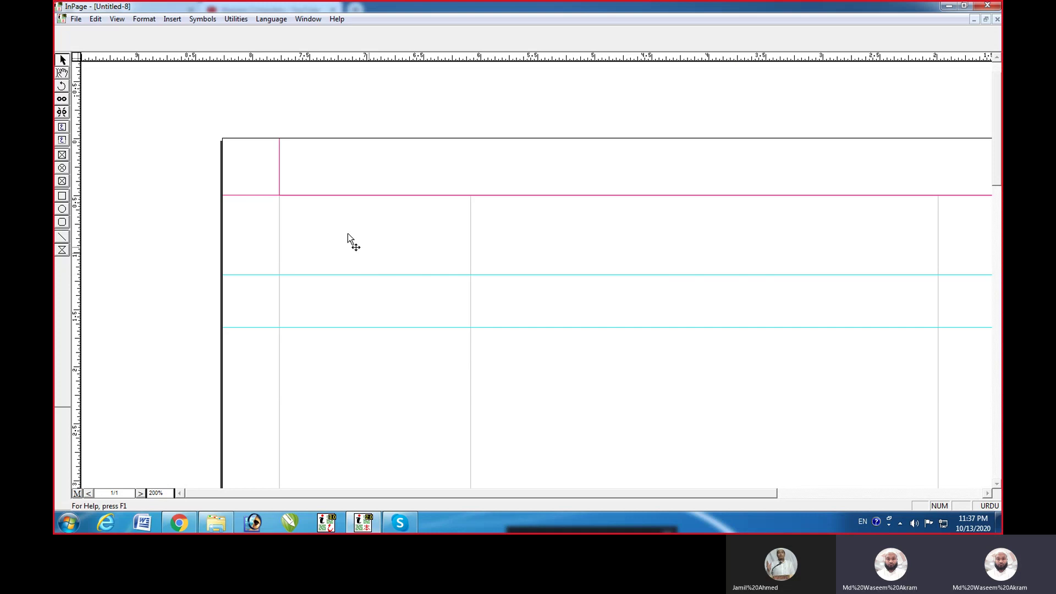
{"action": "left_click", "coordinate": [96, 20]}
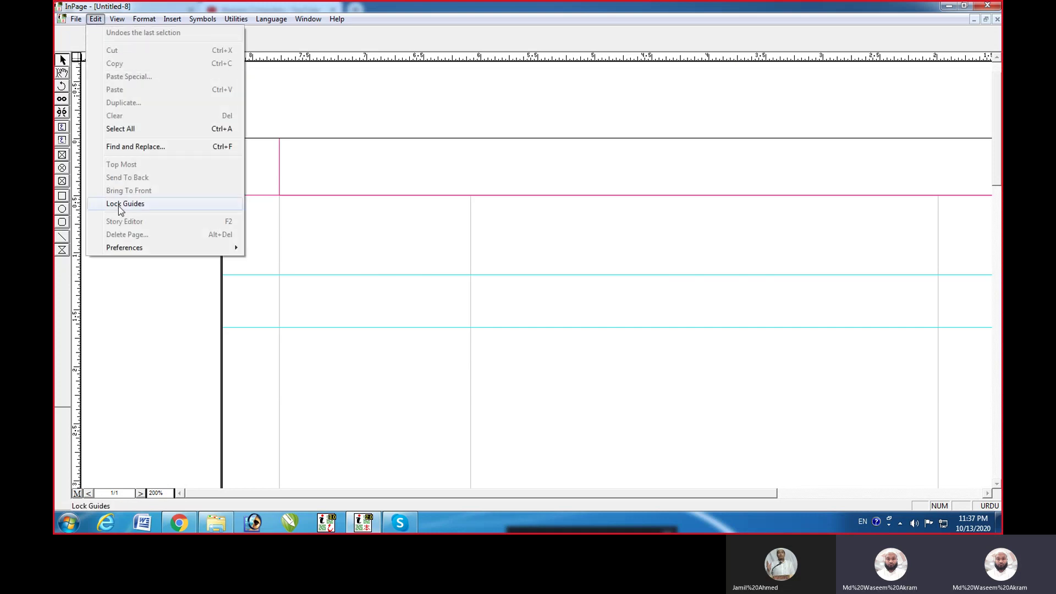
{"action": "mouse_move", "coordinate": [123, 247]}
{"action": "left_click", "coordinate": [320, 248]}
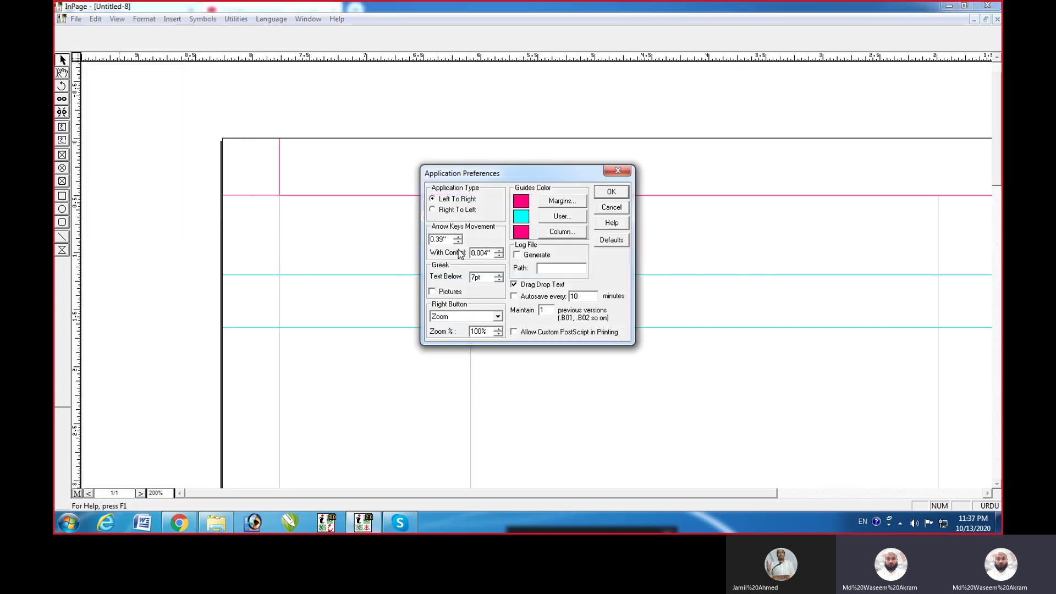
{"action": "left_click", "coordinate": [567, 217]}
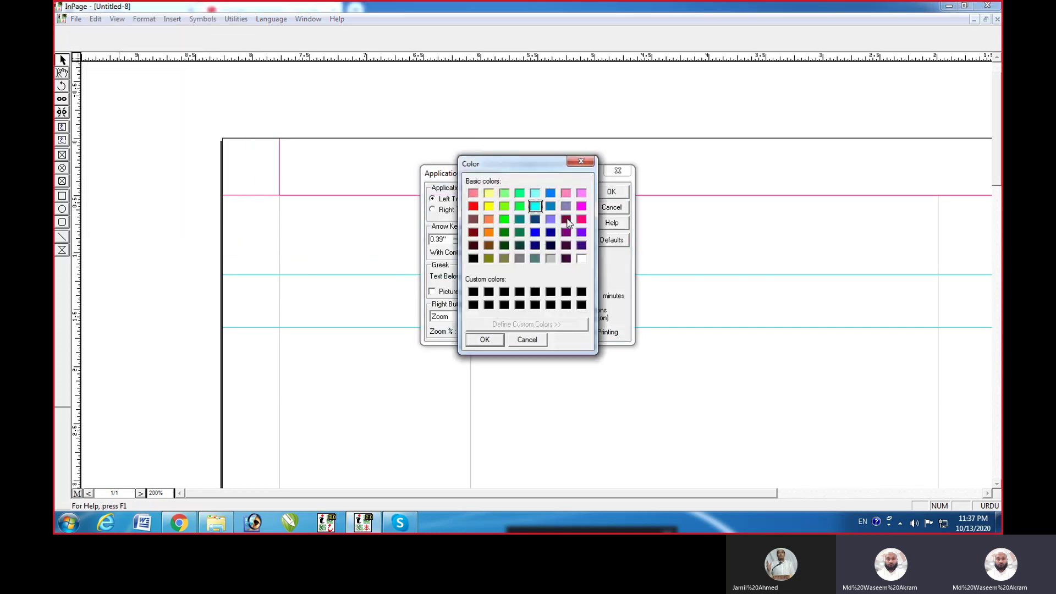
{"action": "left_click", "coordinate": [504, 219]}
{"action": "left_click", "coordinate": [486, 340]}
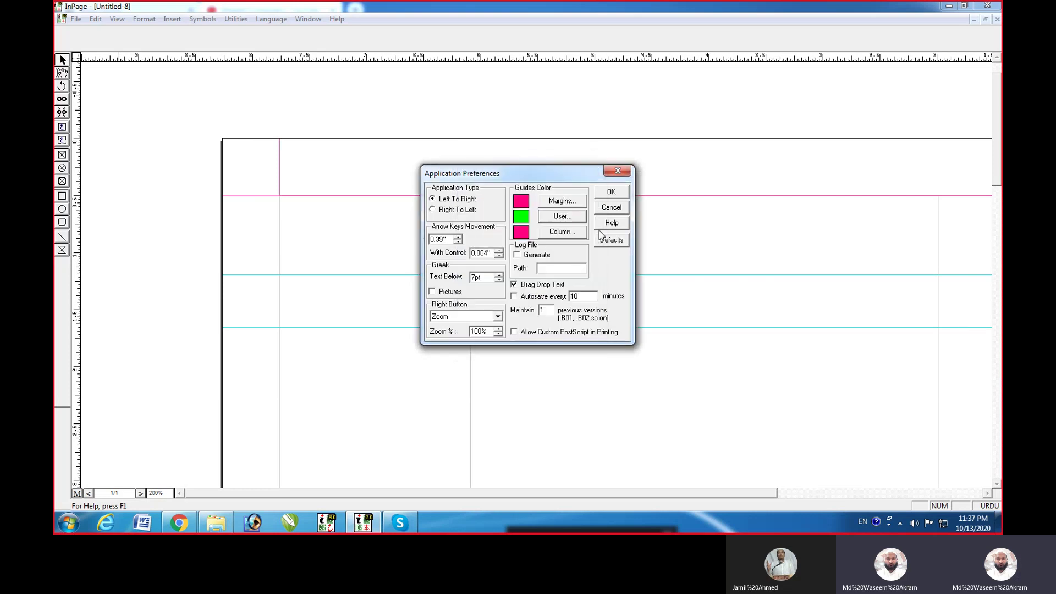
{"action": "left_click", "coordinate": [611, 194]}
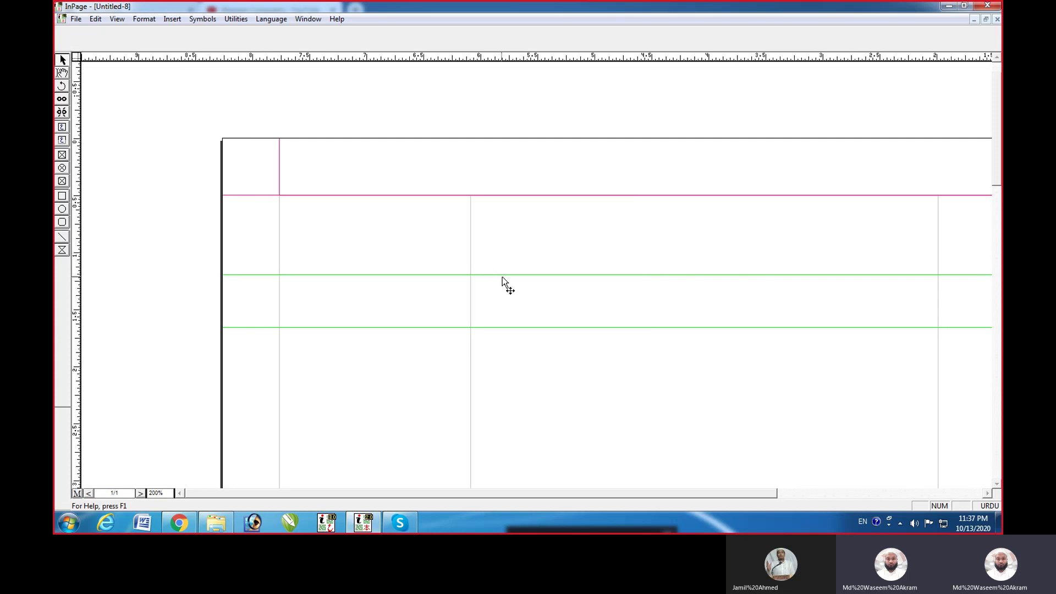
- Remove both horizontal user guides from the page
{"action": "left_click_drag", "start_coordinate": [520, 275], "coordinate": [514, 56]}
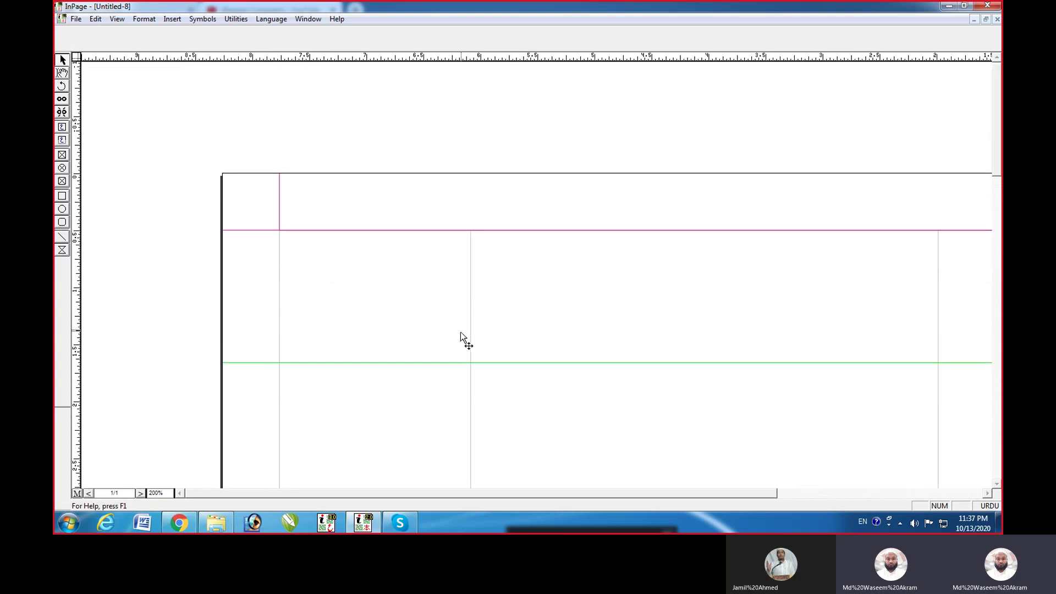
{"action": "left_click_drag", "start_coordinate": [454, 300], "coordinate": [454, 57]}
{"action": "left_click_drag", "start_coordinate": [453, 57], "coordinate": [452, 53]}
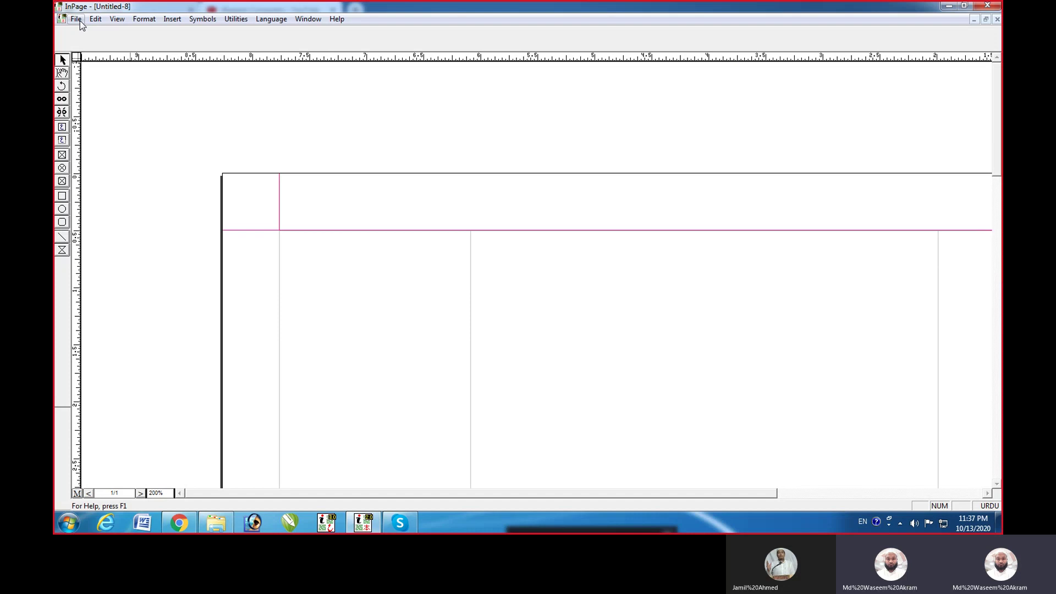
- Create a new A4 portrait document with 3 columns
{"action": "key", "text": "ctrl+n"}
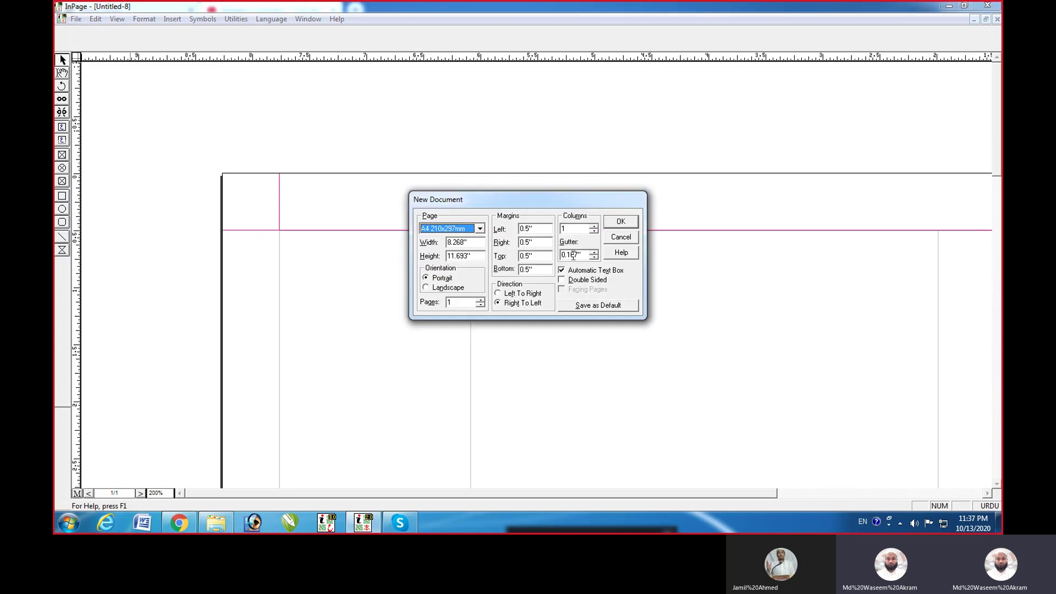
{"action": "left_click", "coordinate": [595, 227]}
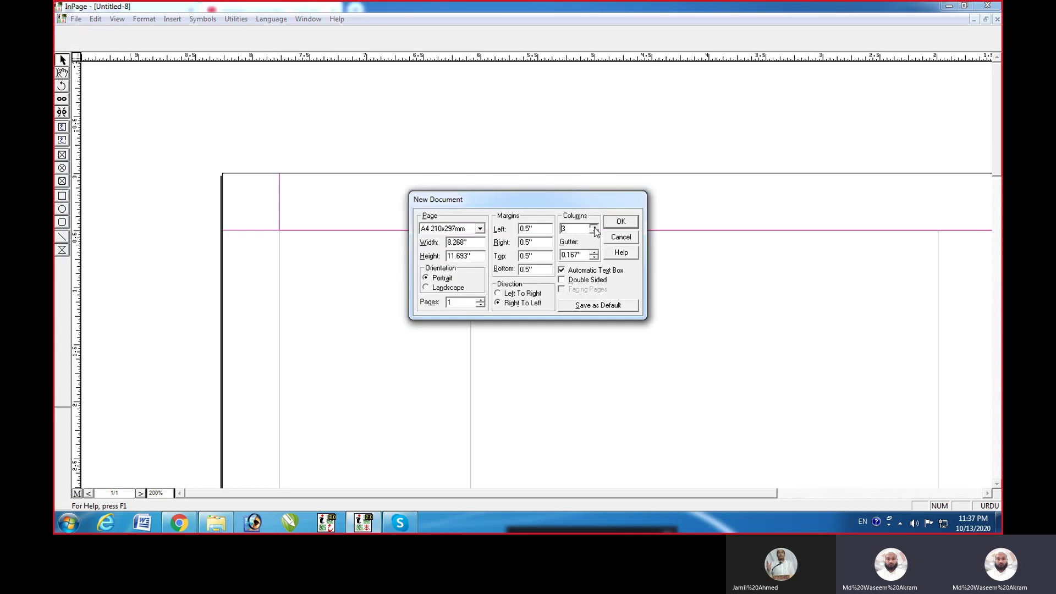
{"action": "left_click", "coordinate": [594, 226]}
{"action": "left_click", "coordinate": [573, 231]}
{"action": "left_click", "coordinate": [628, 224]}
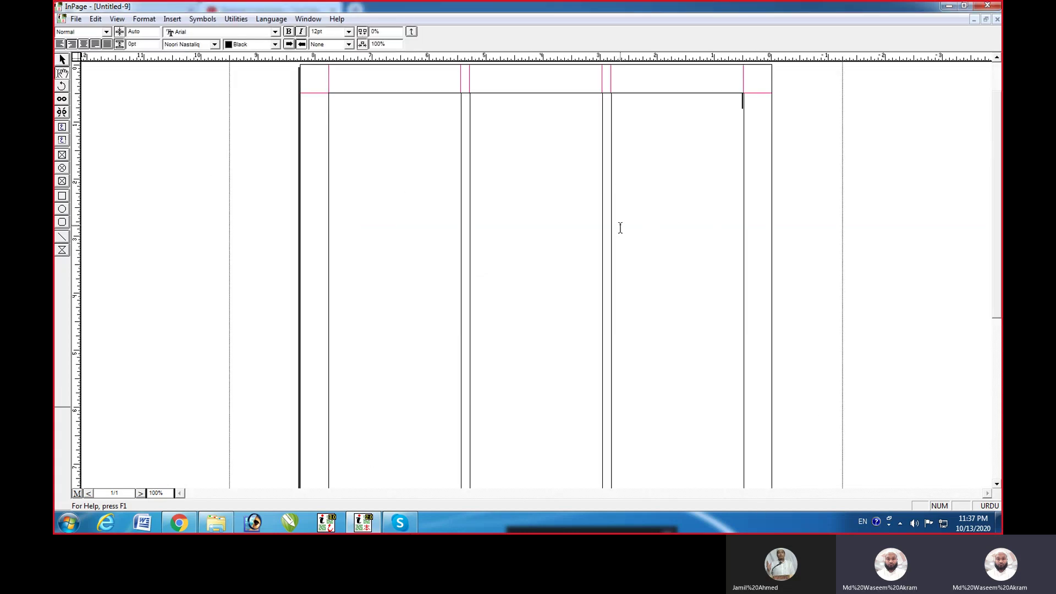
- View the new document at 200% and set the column guides color to blue in the Application Preferences
{"action": "key", "text": "ctrl+2"}
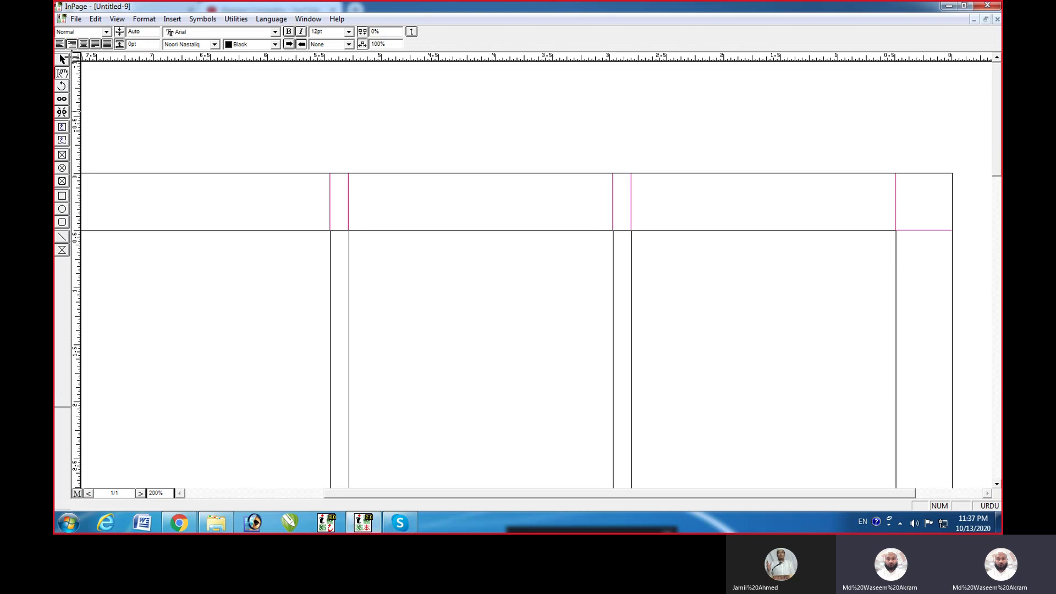
{"action": "left_click", "coordinate": [96, 19]}
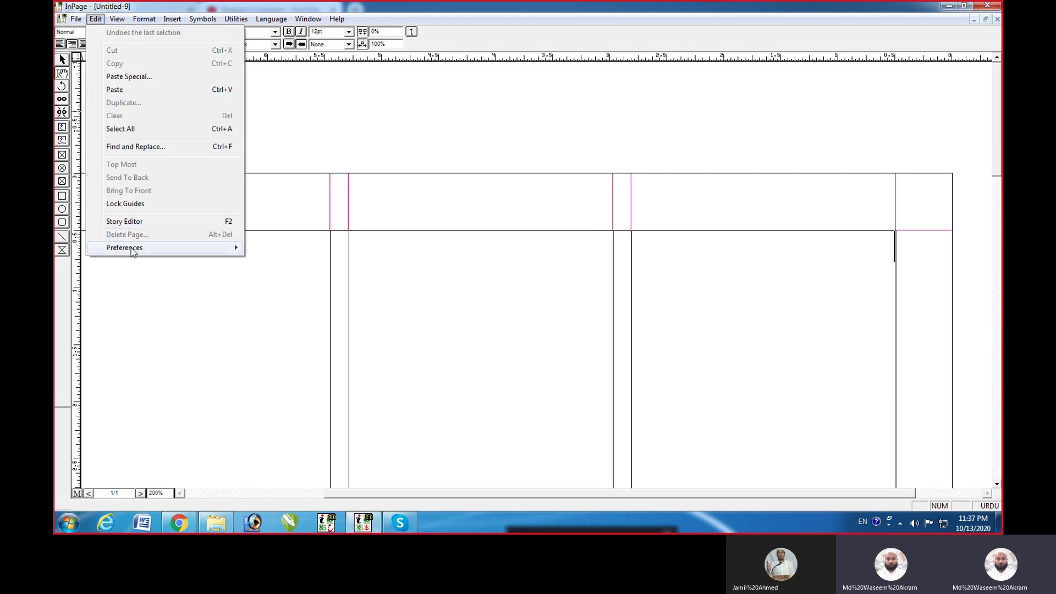
{"action": "mouse_move", "coordinate": [132, 248]}
{"action": "left_click", "coordinate": [283, 249]}
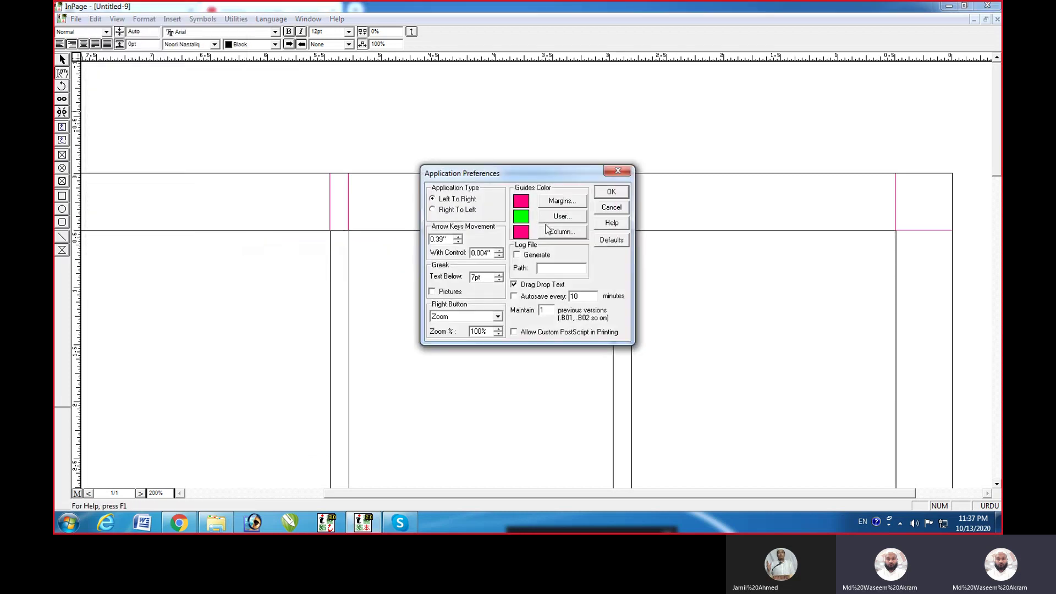
{"action": "left_click", "coordinate": [561, 234]}
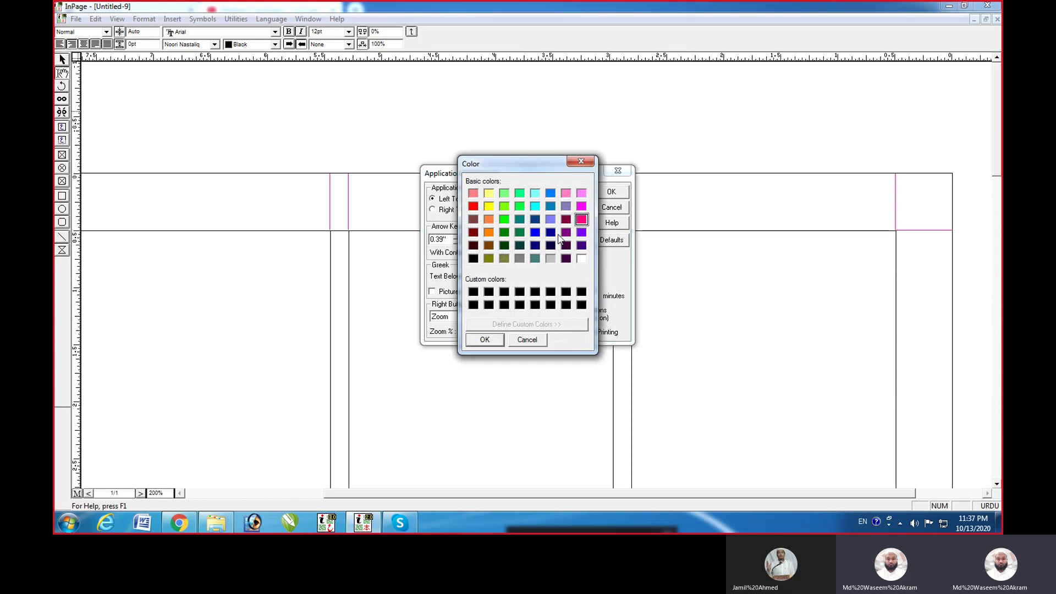
{"action": "left_click", "coordinate": [535, 233]}
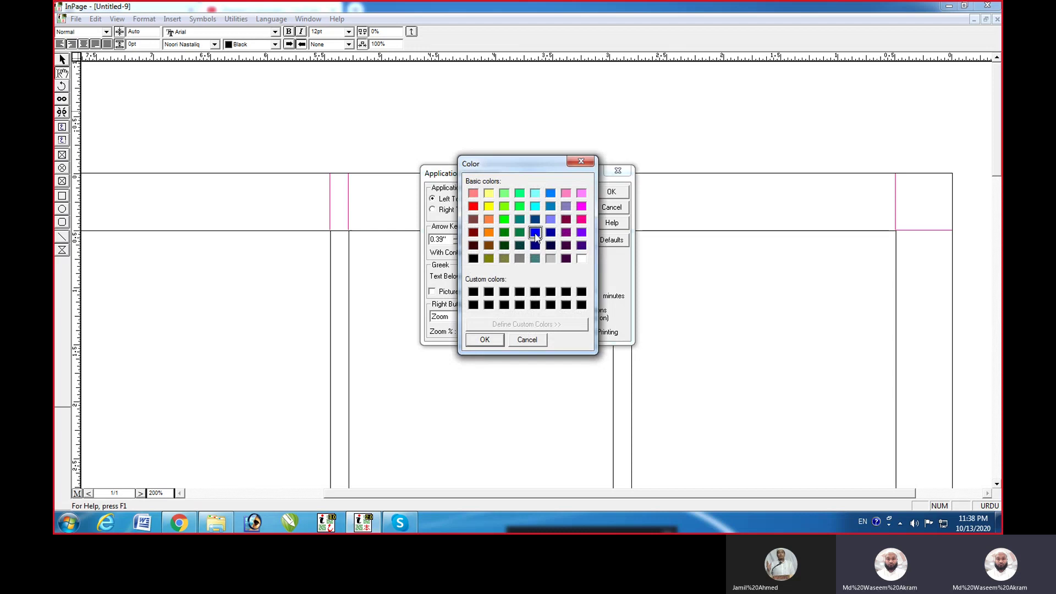
{"action": "left_click", "coordinate": [484, 340]}
{"action": "left_click", "coordinate": [609, 196]}
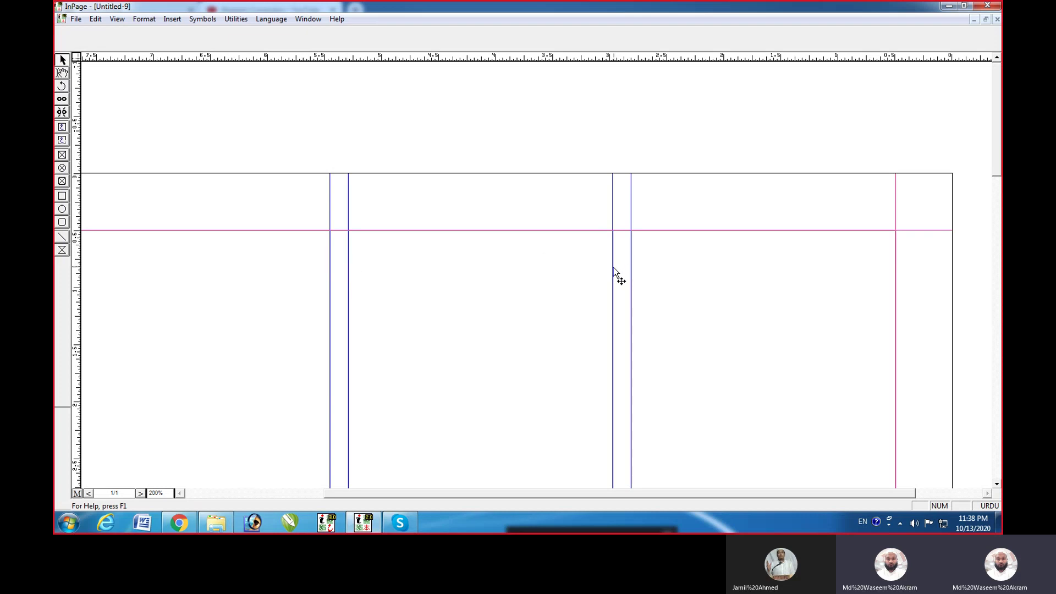
- Try the autosave interval and previous versions options in the Application Preferences and discard the changes
{"action": "left_click", "coordinate": [97, 20]}
{"action": "mouse_move", "coordinate": [144, 248]}
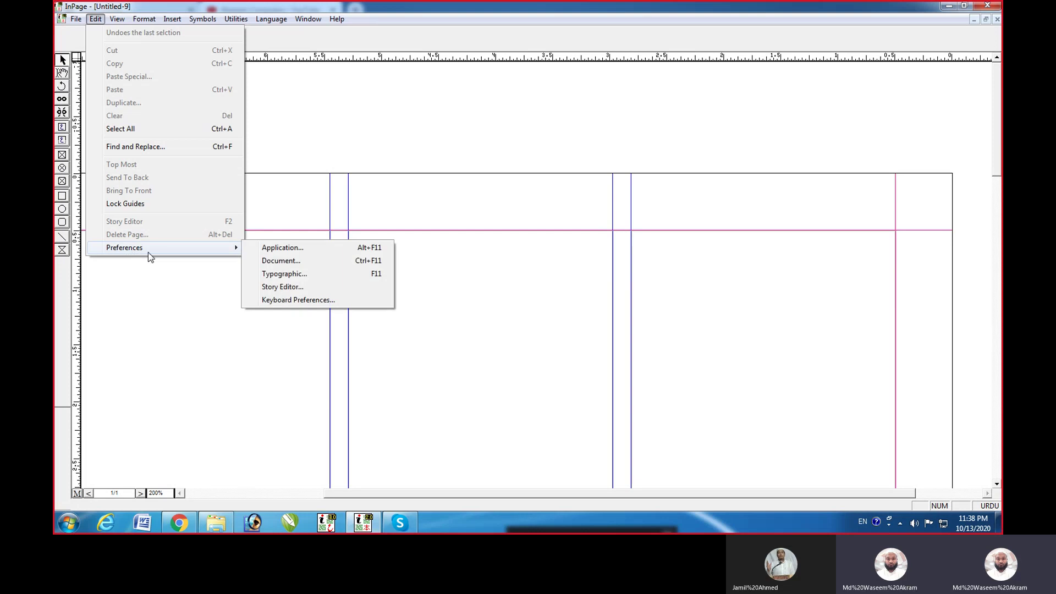
{"action": "left_click", "coordinate": [280, 252]}
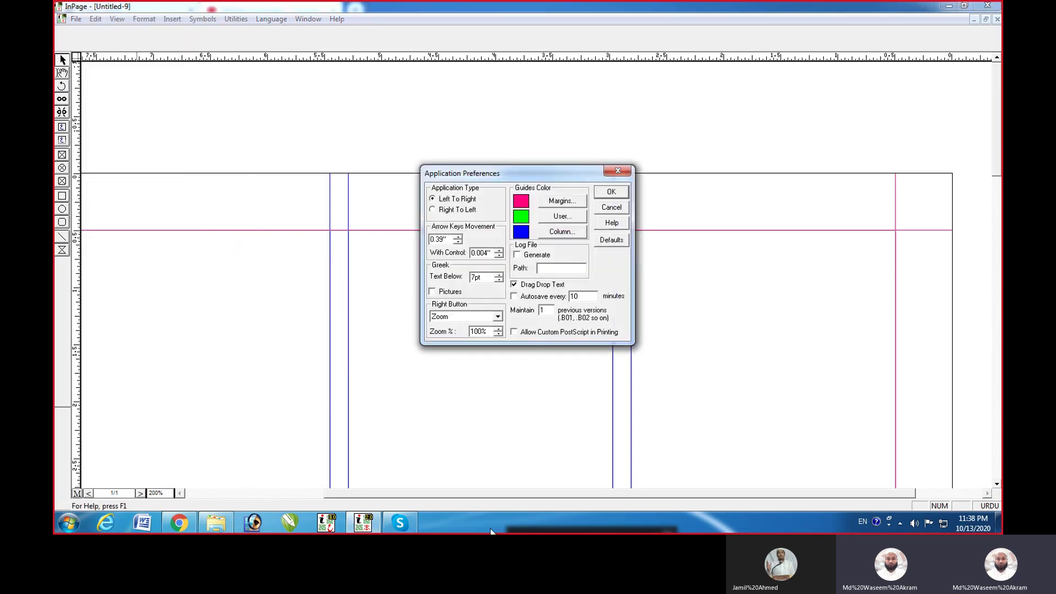
{"action": "left_click_drag", "start_coordinate": [554, 179], "coordinate": [504, 237]}
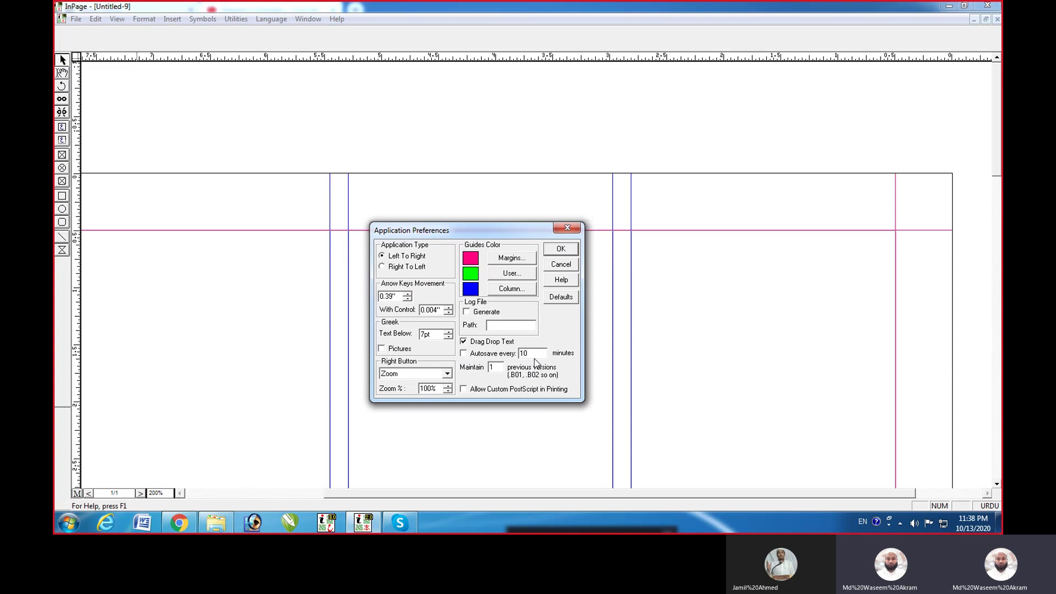
{"action": "left_click_drag", "start_coordinate": [534, 356], "coordinate": [521, 356]}
{"action": "left_click", "coordinate": [464, 354]}
{"action": "left_click", "coordinate": [494, 368]}
{"action": "left_click", "coordinate": [556, 265]}
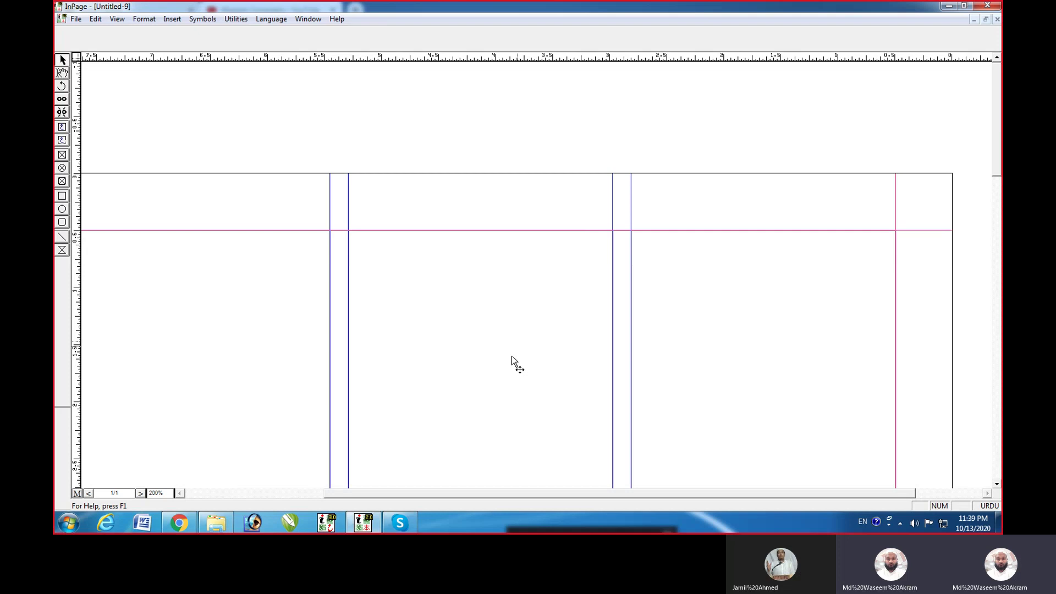
- Switch to Windows Explorer and compare the details of the Inpage document and its backup Inpage.B01 in the MMERC folder
{"action": "left_click", "coordinate": [216, 522]}
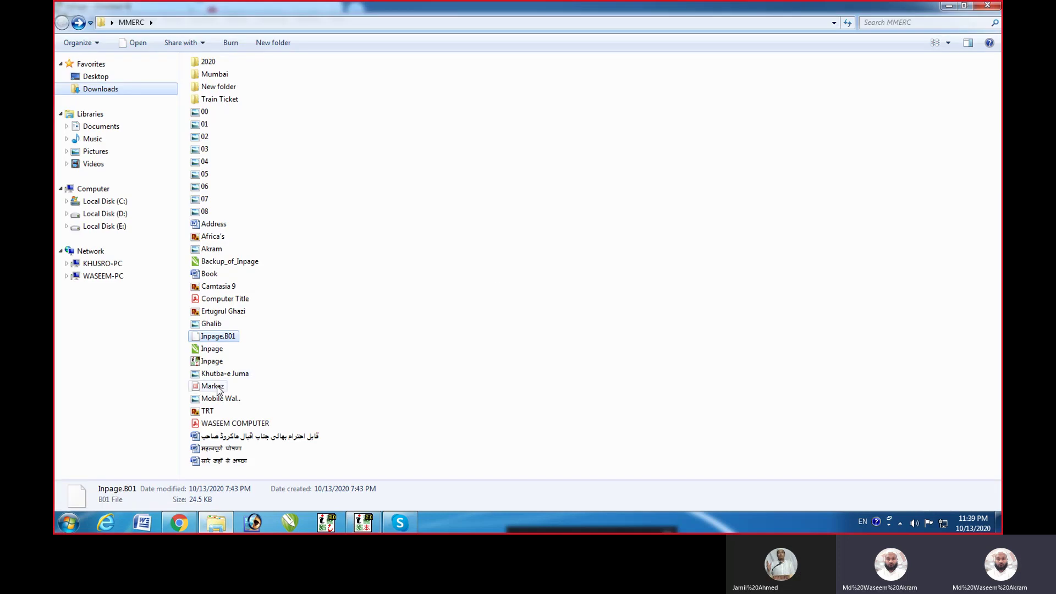
{"action": "left_click", "coordinate": [212, 364]}
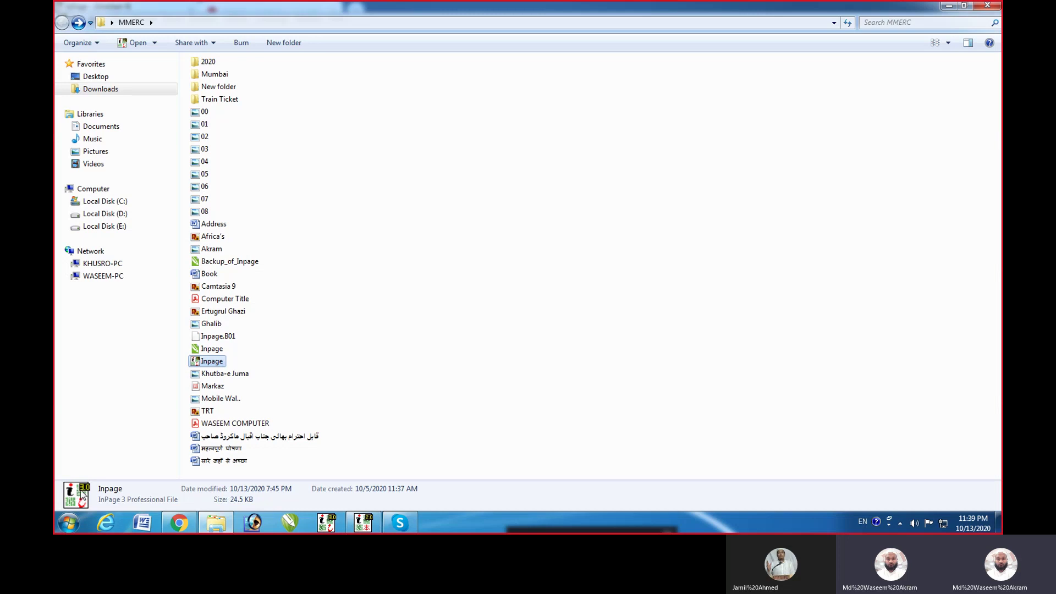
{"action": "left_click", "coordinate": [215, 338]}
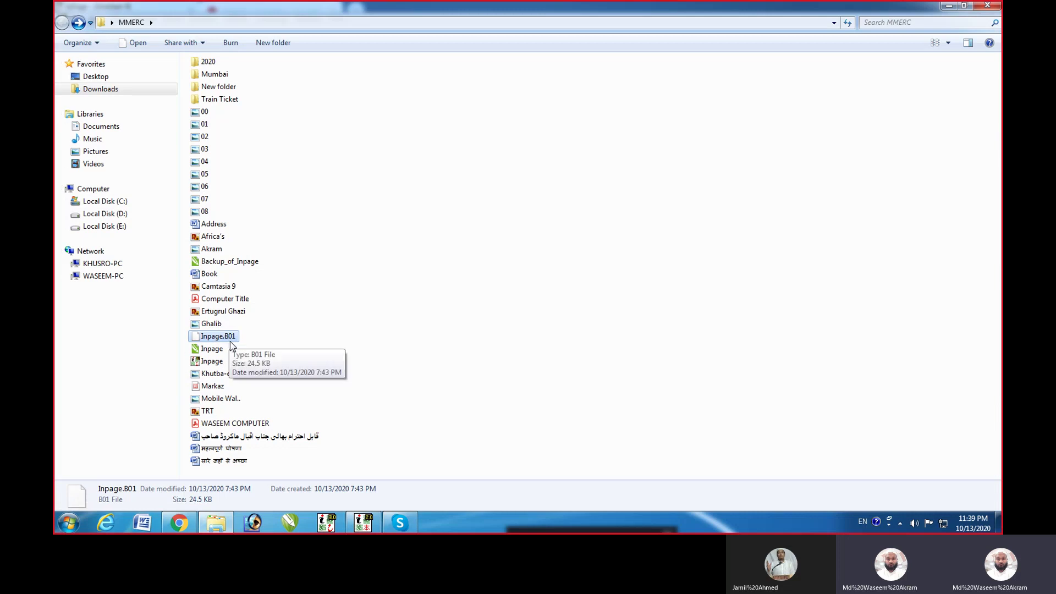
{"action": "left_click", "coordinate": [218, 364]}
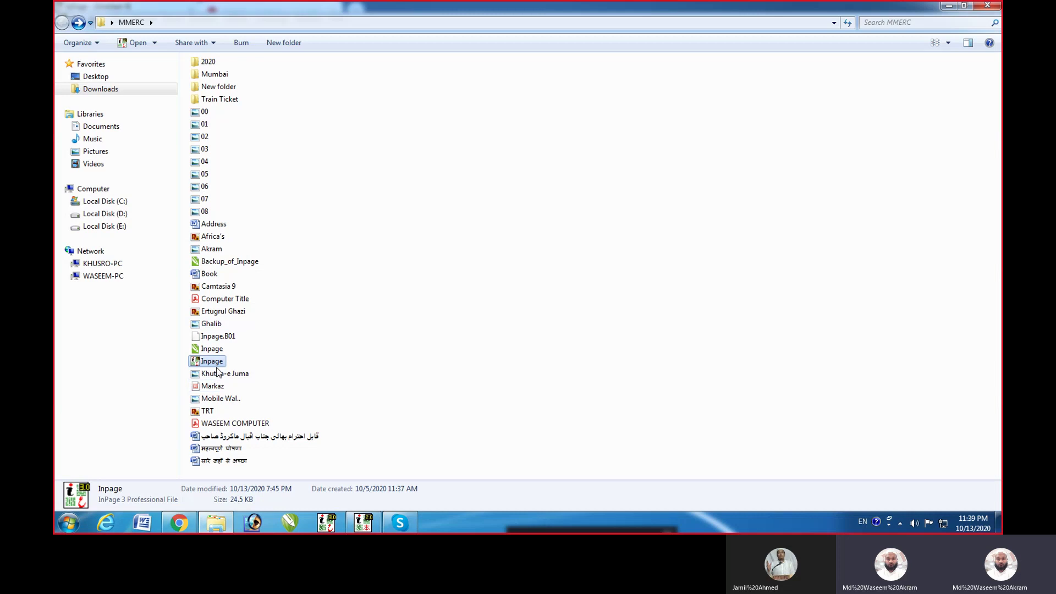
{"action": "left_click", "coordinate": [224, 339]}
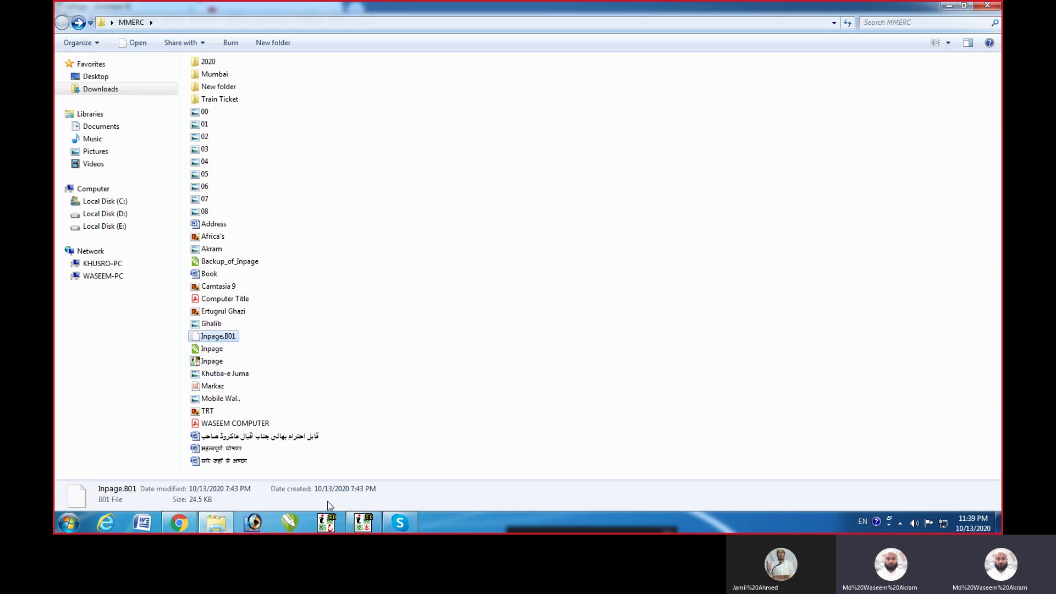
- Switch to Chrome to show the Waseem Computers YouTube channel and preview the Skype call window
{"action": "left_click", "coordinate": [189, 526]}
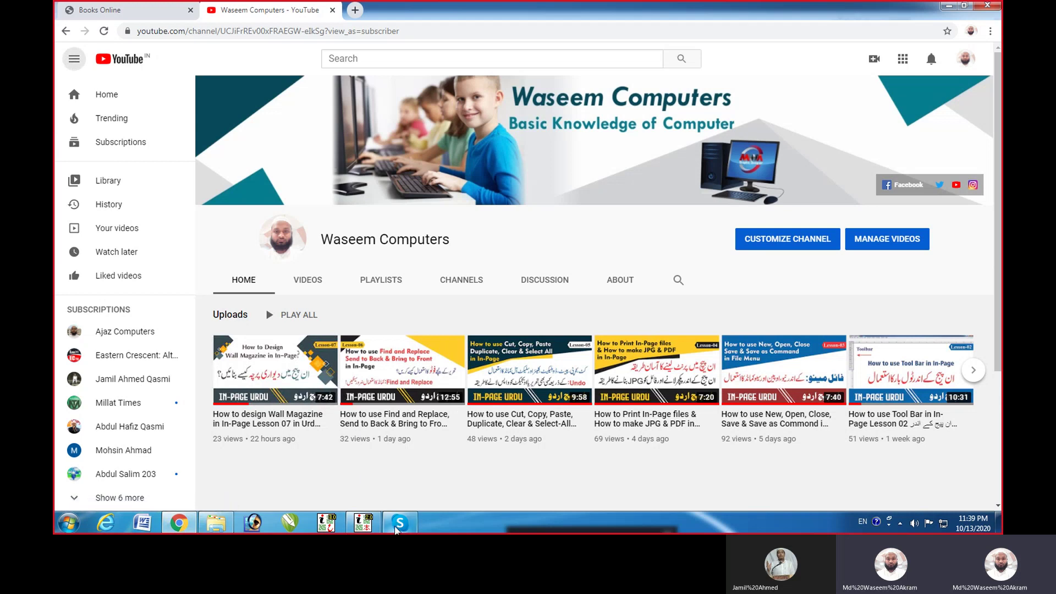
{"action": "mouse_move", "coordinate": [400, 527]}
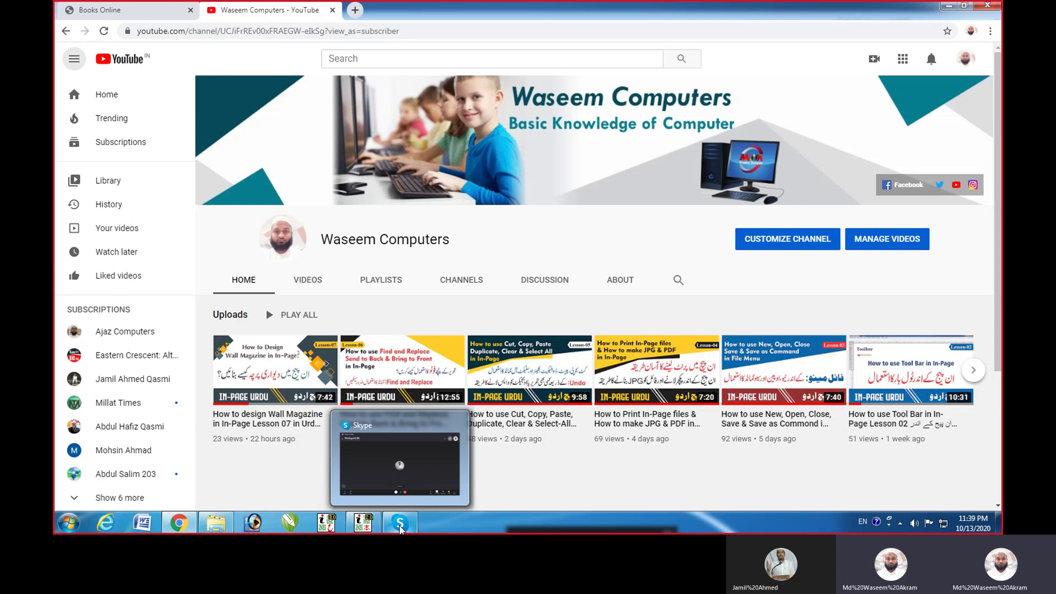
{"action": "mouse_move", "coordinate": [379, 469]}
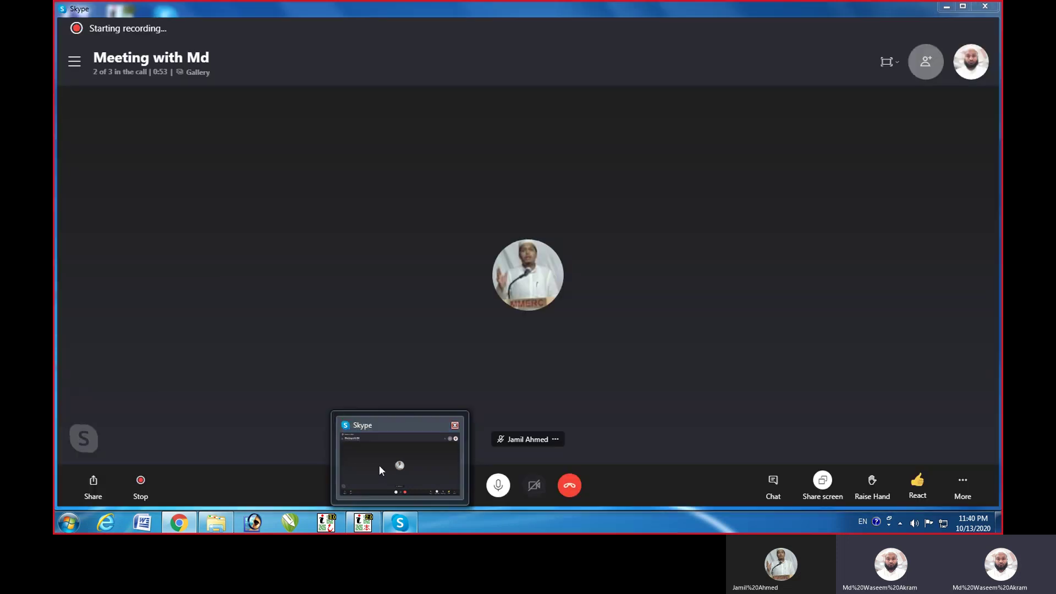